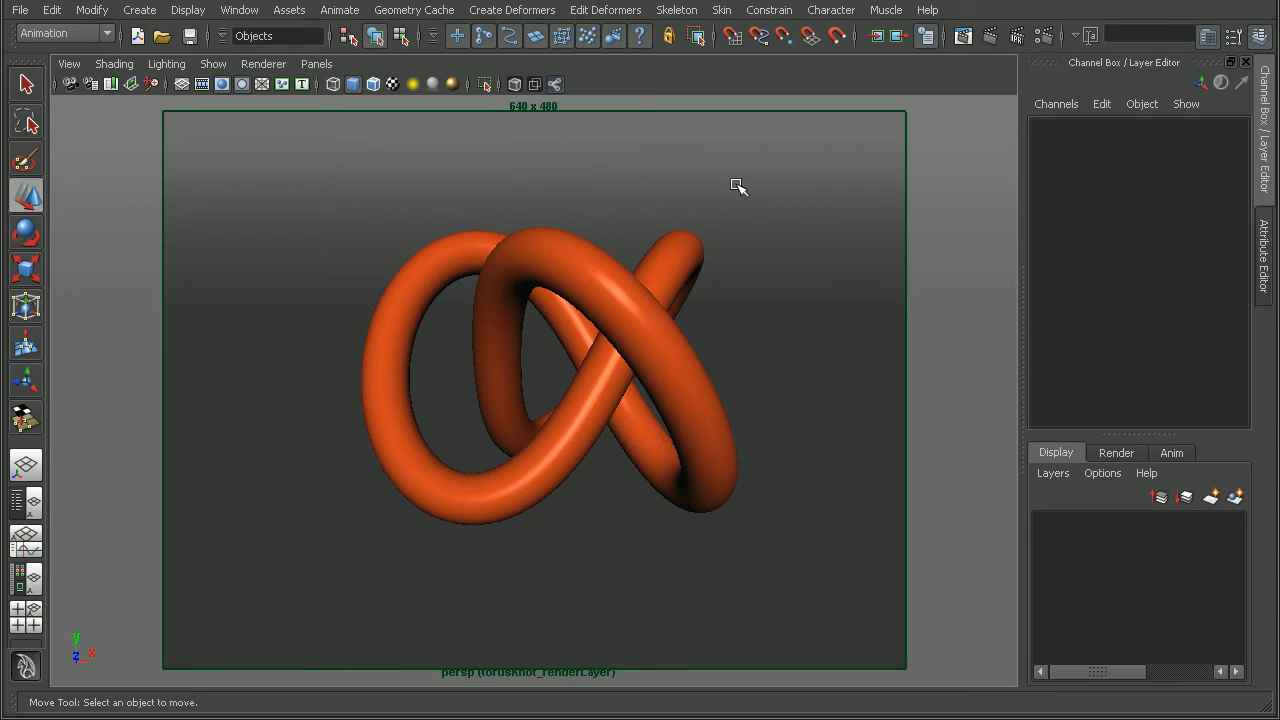
- Open the render settings for torusKnot_renderLayer and set the image size preset to HD 1080
{"action": "left_click", "coordinate": [1044, 37]}
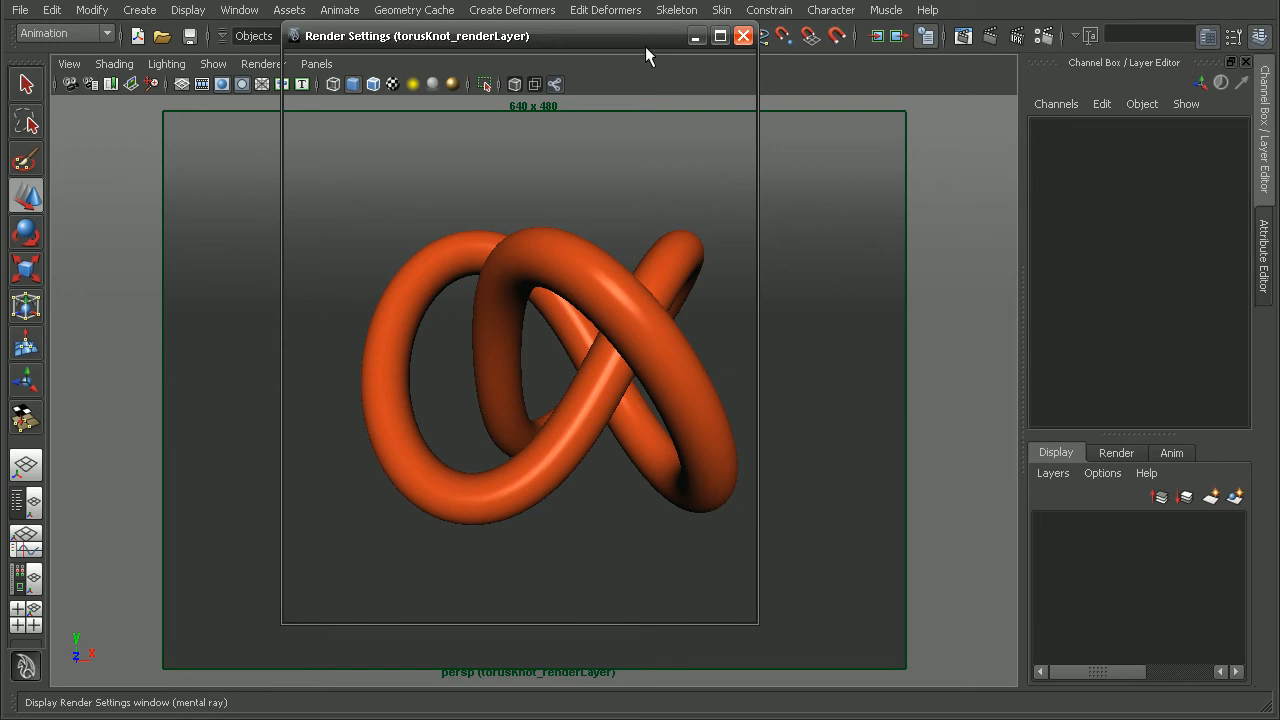
{"action": "left_click", "coordinate": [396, 151]}
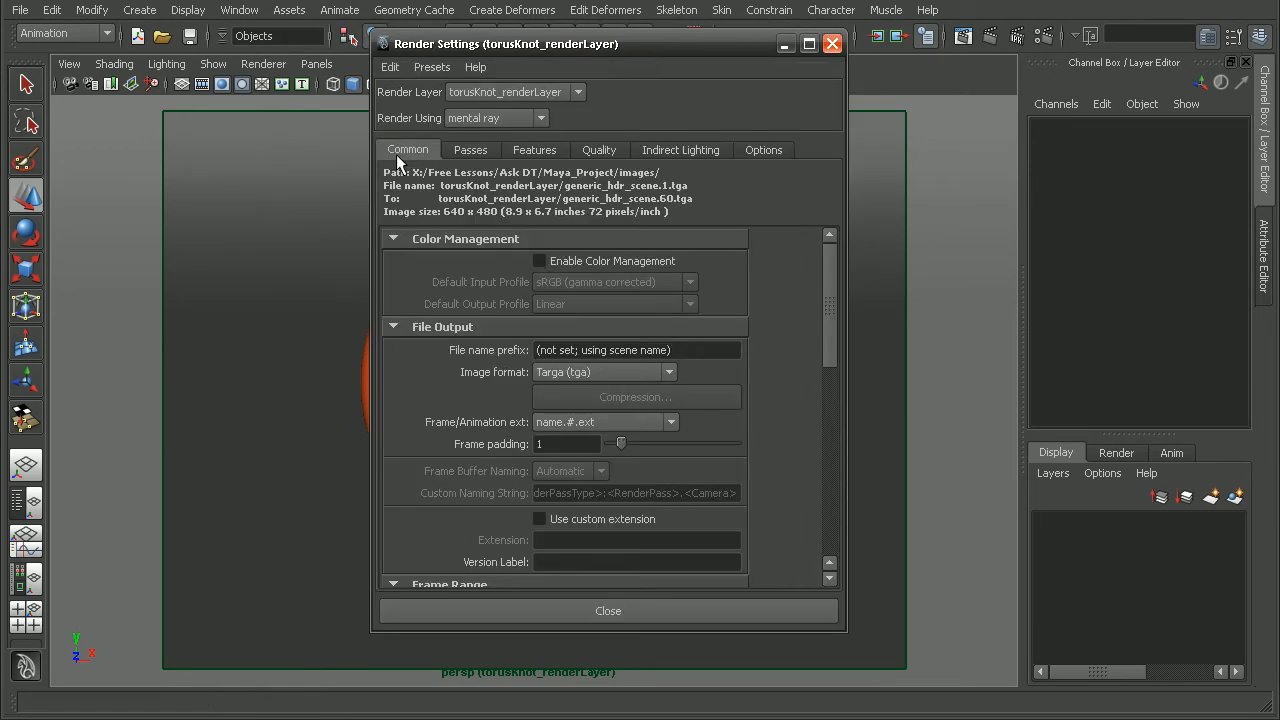
{"action": "left_click_drag", "start_coordinate": [830, 293], "coordinate": [840, 466]}
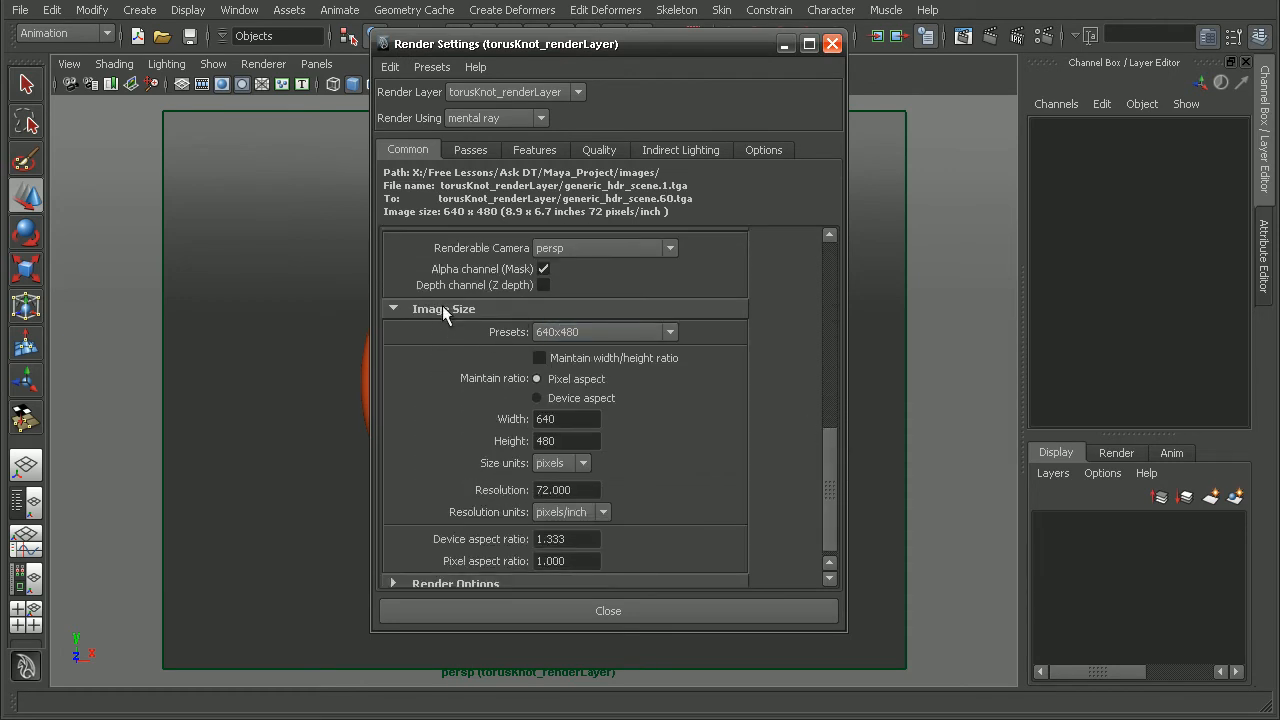
{"action": "left_click", "coordinate": [594, 332]}
{"action": "mouse_move", "coordinate": [670, 365]}
{"action": "left_mouse_down"}
{"action": "mouse_move", "coordinate": [670, 393]}
{"action": "mouse_move", "coordinate": [671, 378]}
{"action": "left_mouse_up"}
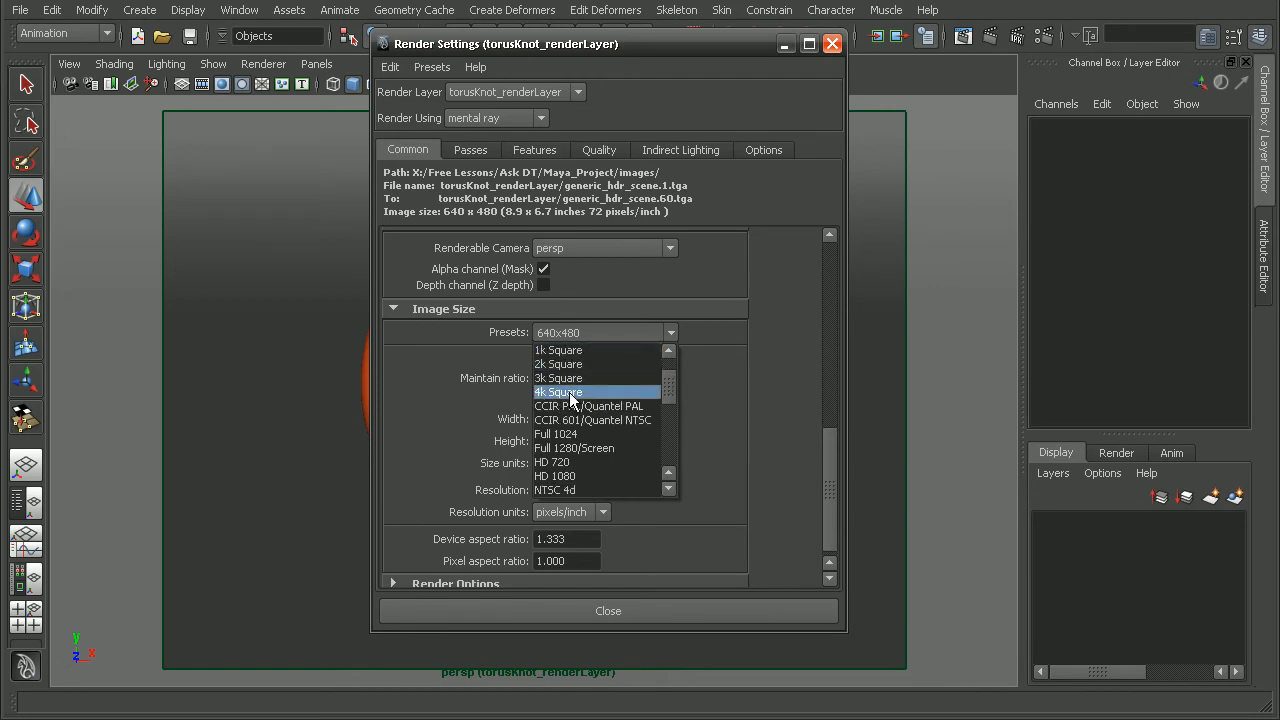
{"action": "left_click", "coordinate": [569, 475]}
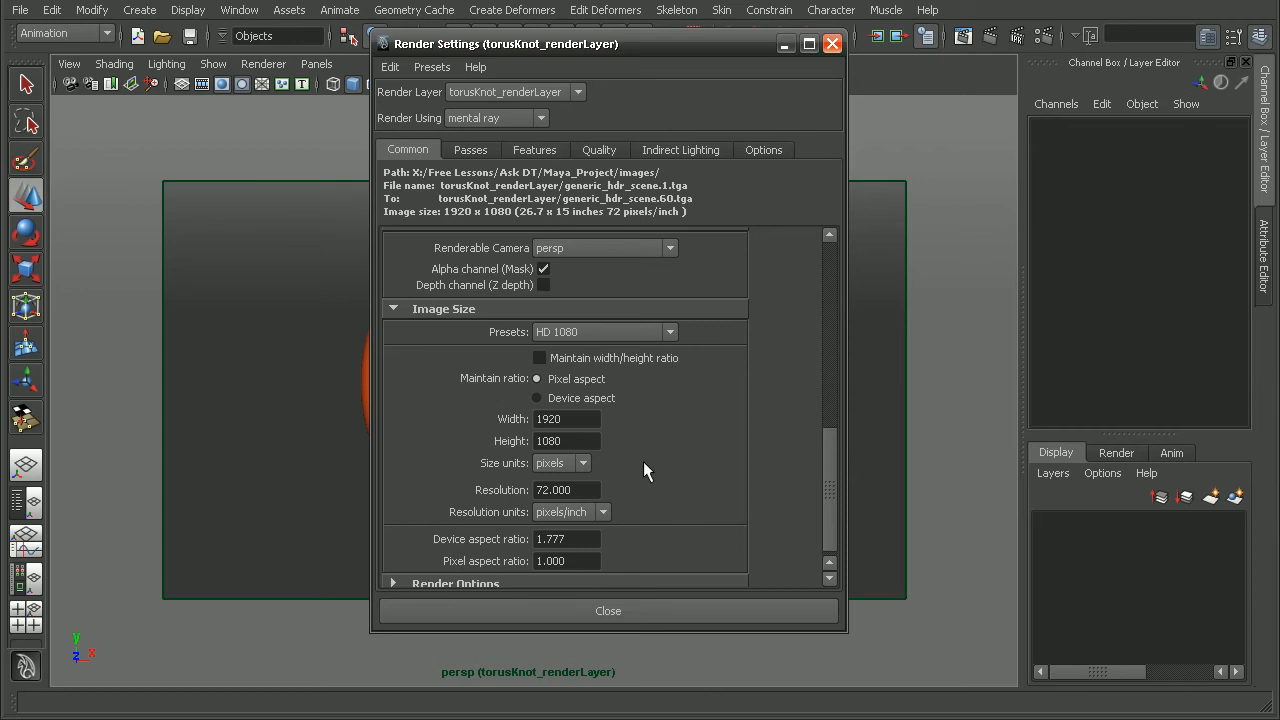
{"action": "left_click", "coordinate": [588, 333]}
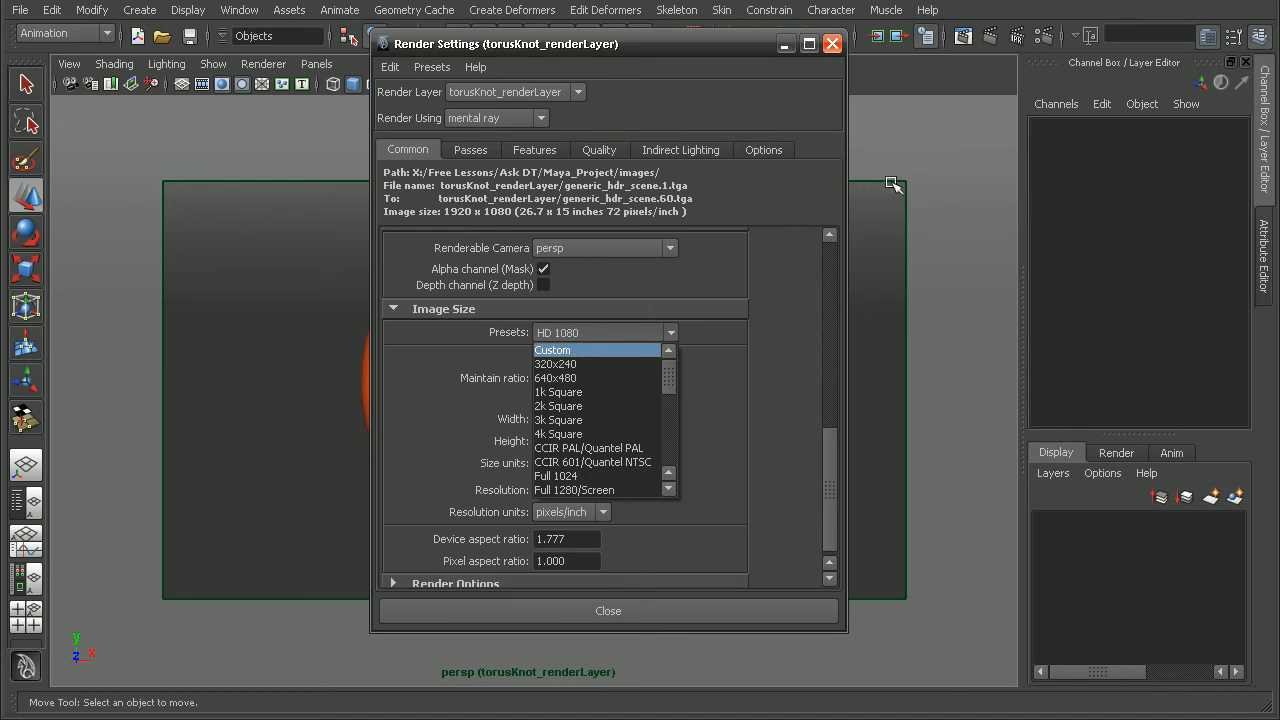
{"action": "left_click", "coordinate": [731, 399]}
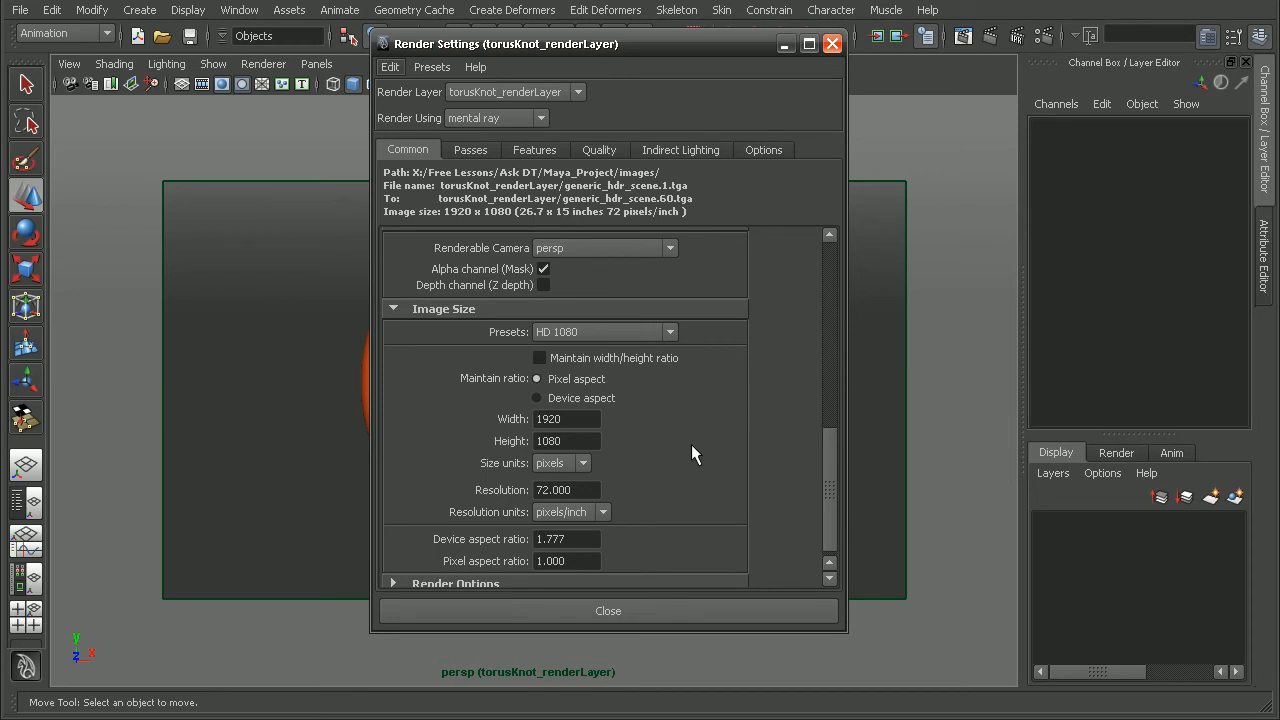
- Try a Max Sample Level of -1 in the anti-aliasing quality settings, then restore it to 4
{"action": "left_click", "coordinate": [604, 152]}
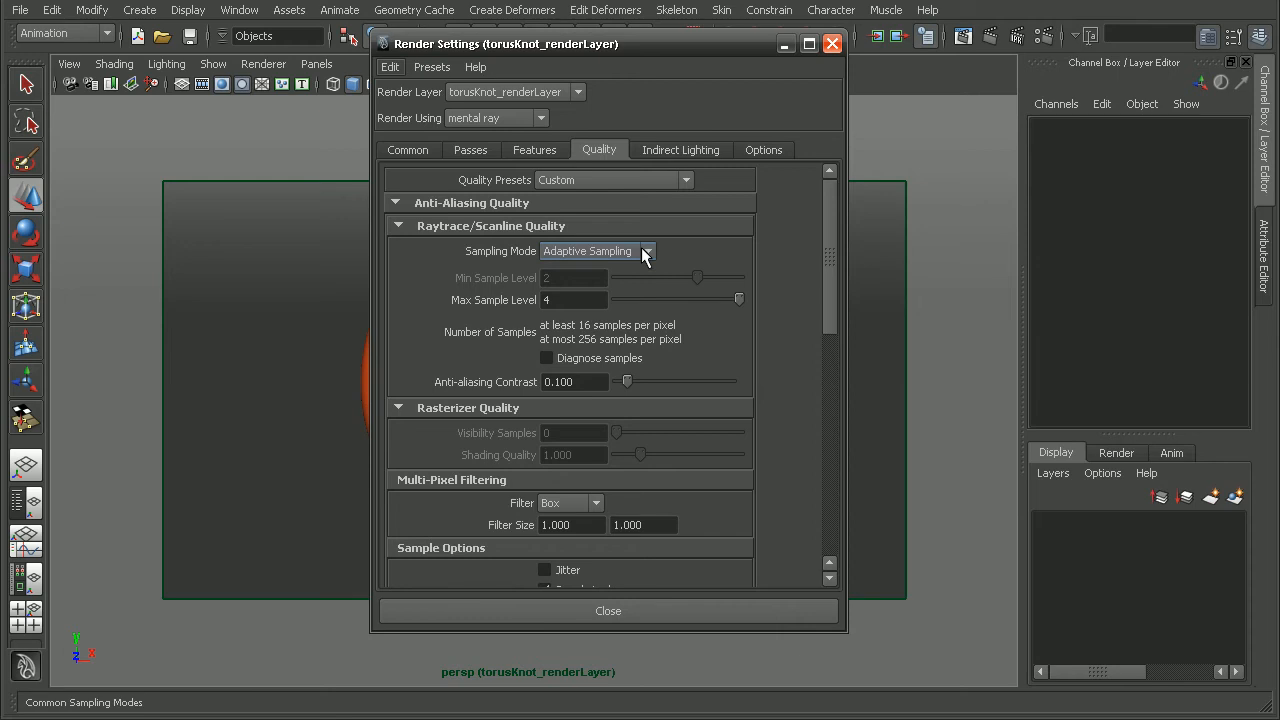
{"action": "left_click_drag", "start_coordinate": [737, 298], "coordinate": [638, 305]}
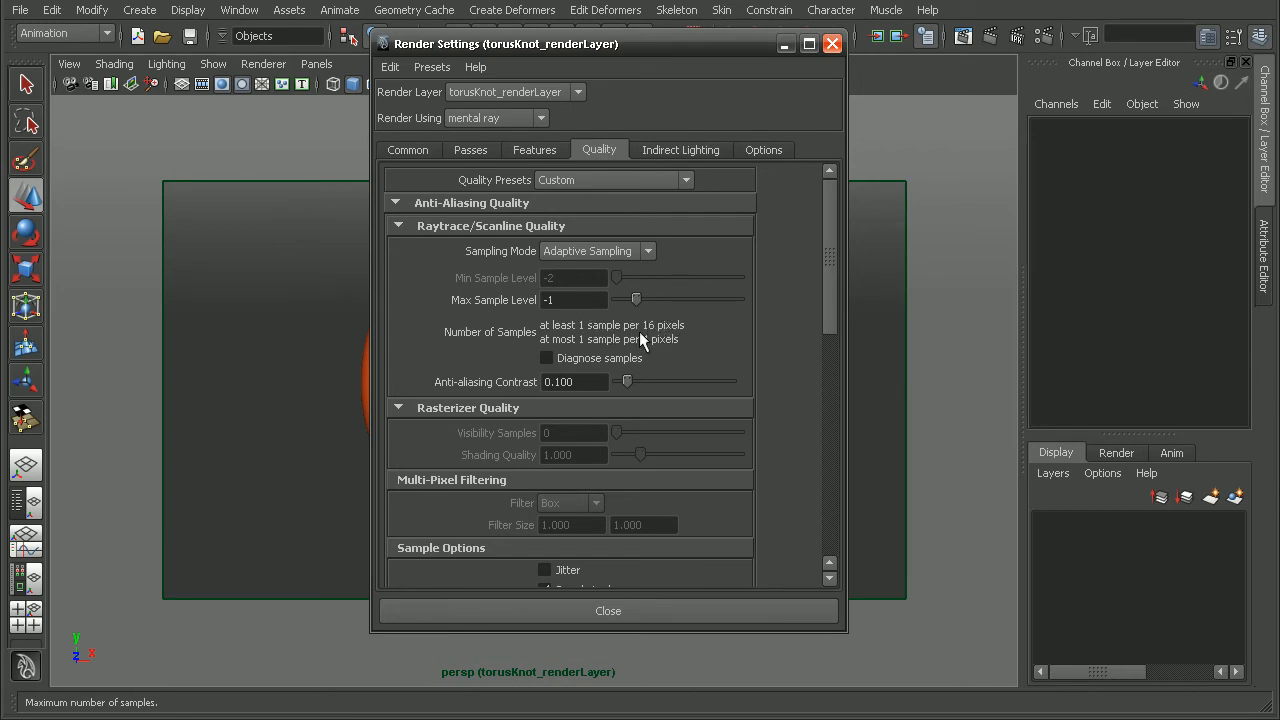
{"action": "left_click_drag", "start_coordinate": [636, 299], "coordinate": [733, 299]}
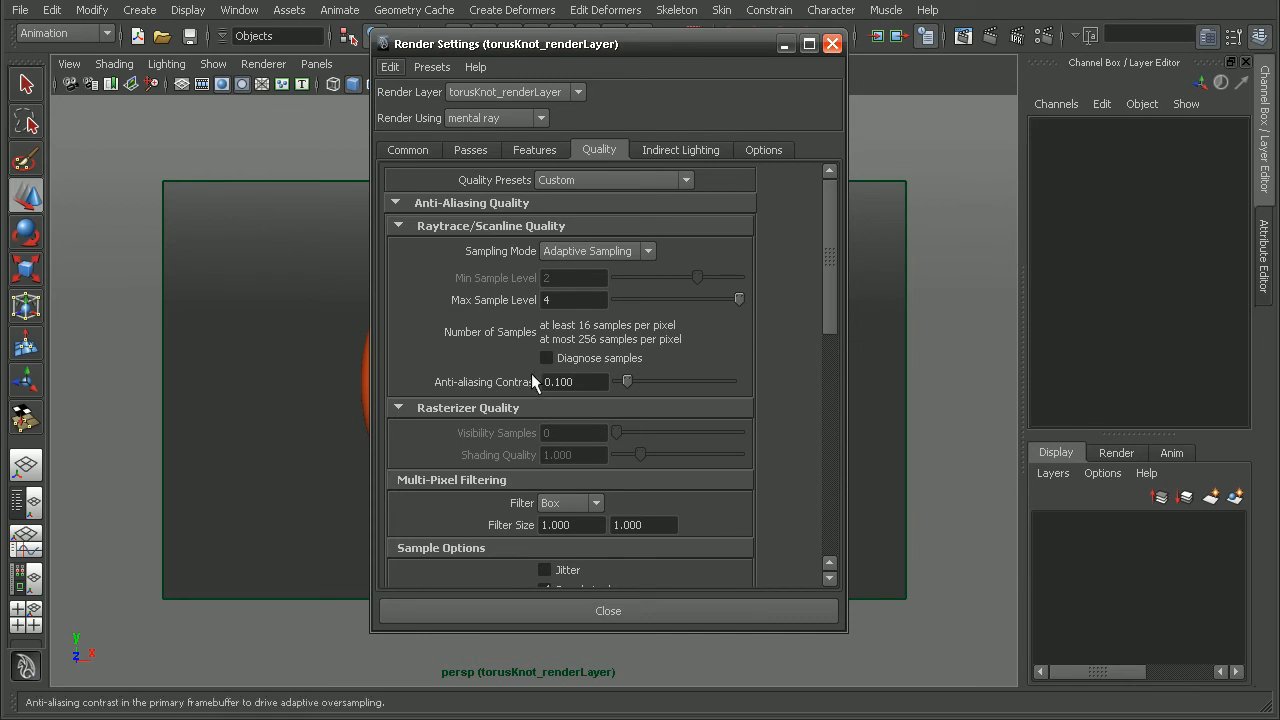
{"action": "left_click_drag", "start_coordinate": [663, 48], "coordinate": [684, 63]}
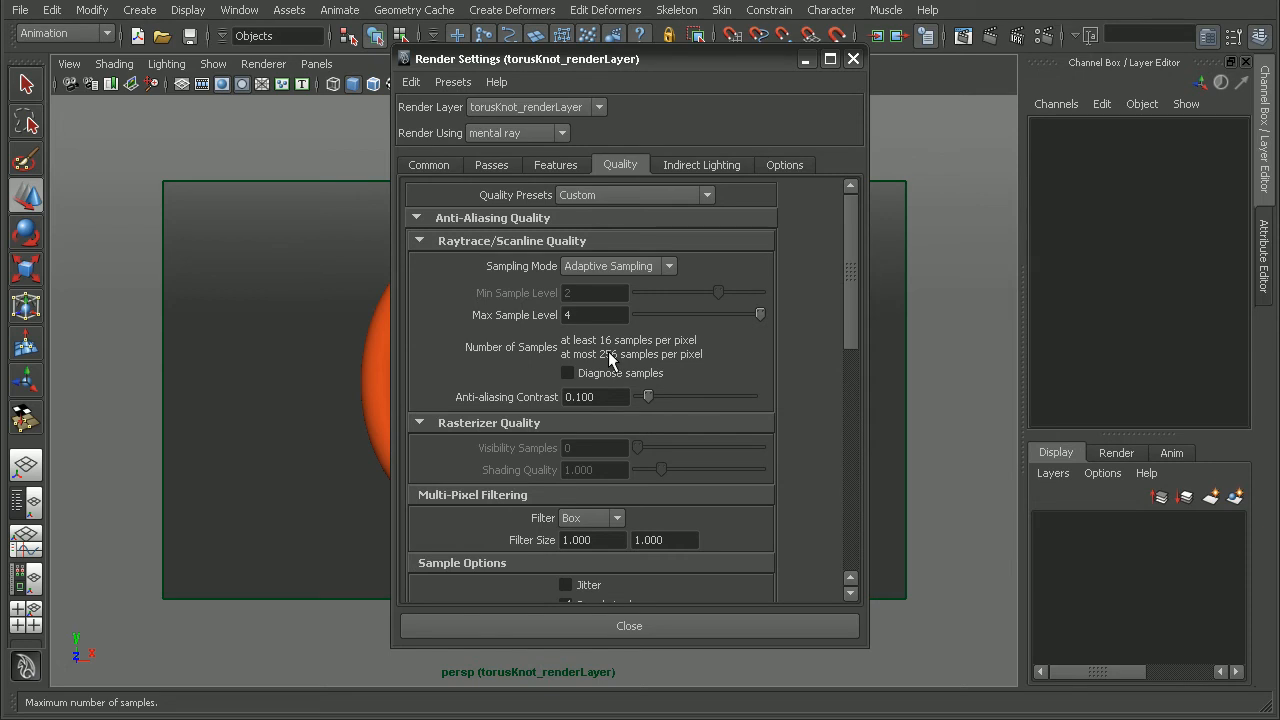
- Briefly enable Global Illumination in the indirect lighting settings to examine its options, then disable it
{"action": "left_click", "coordinate": [692, 165]}
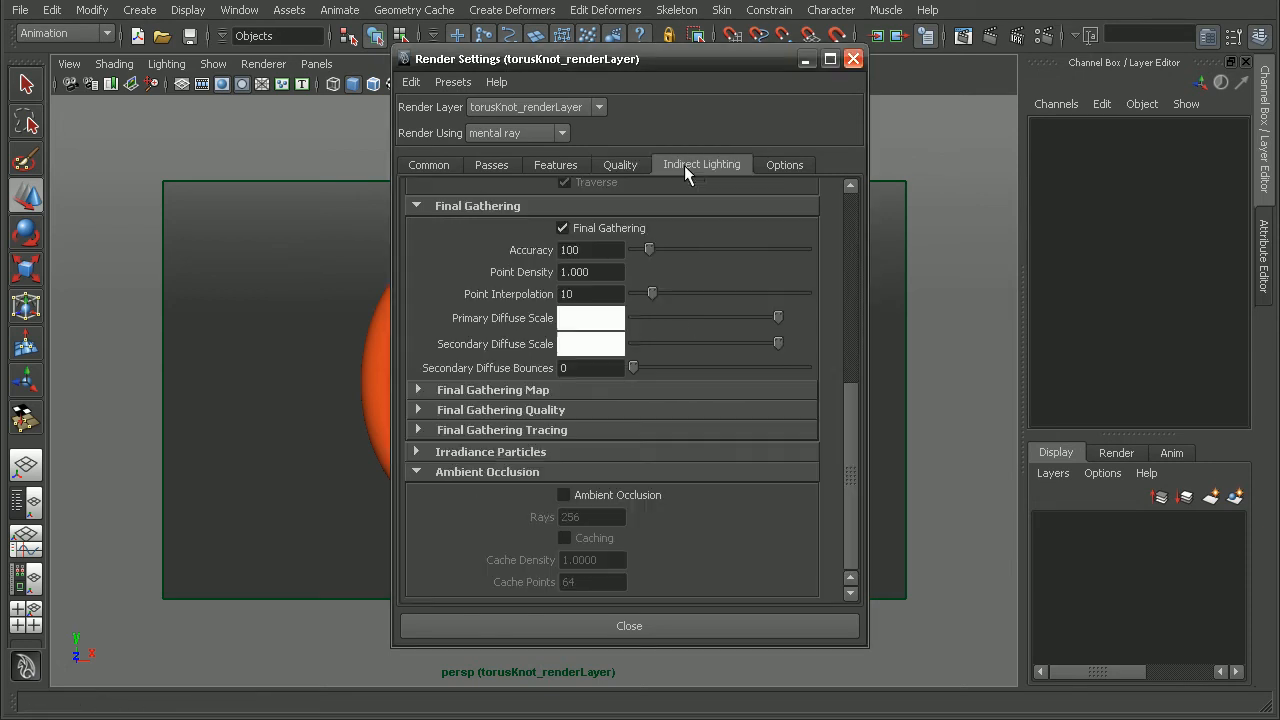
{"action": "left_click_drag", "start_coordinate": [855, 386], "coordinate": [843, 187]}
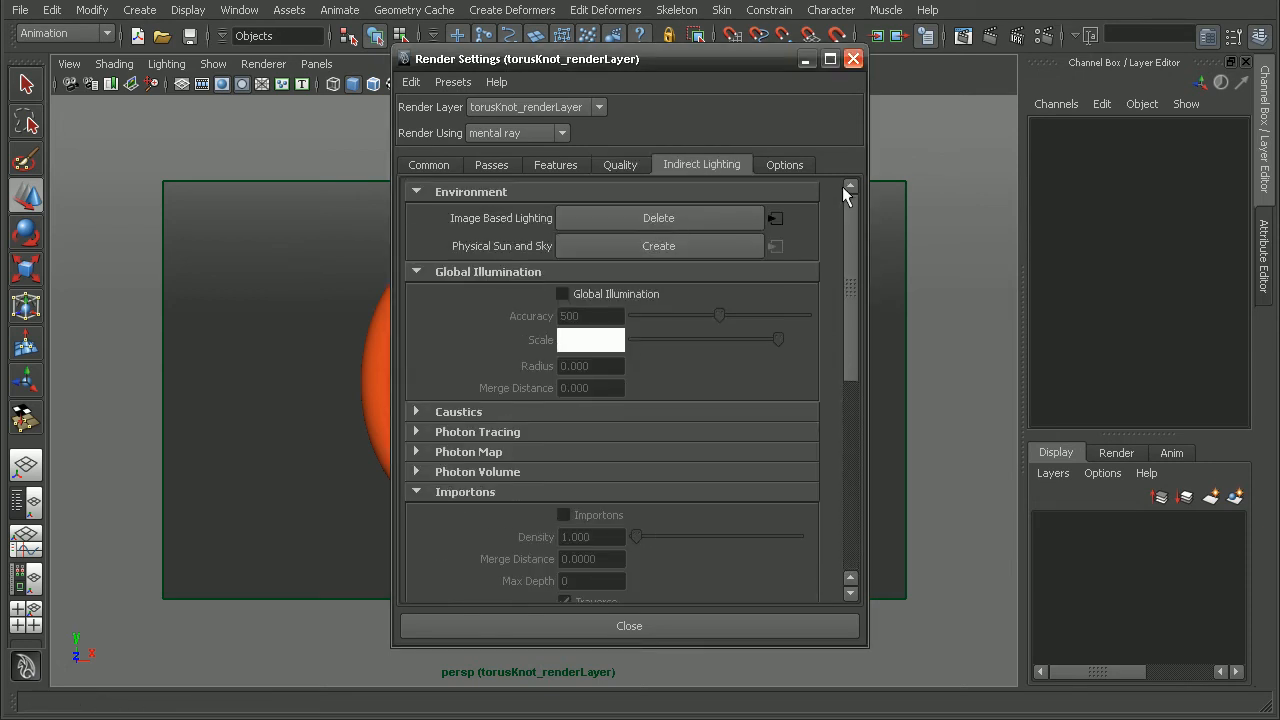
{"action": "left_click", "coordinate": [619, 290]}
{"action": "double_click", "coordinate": [572, 316]}
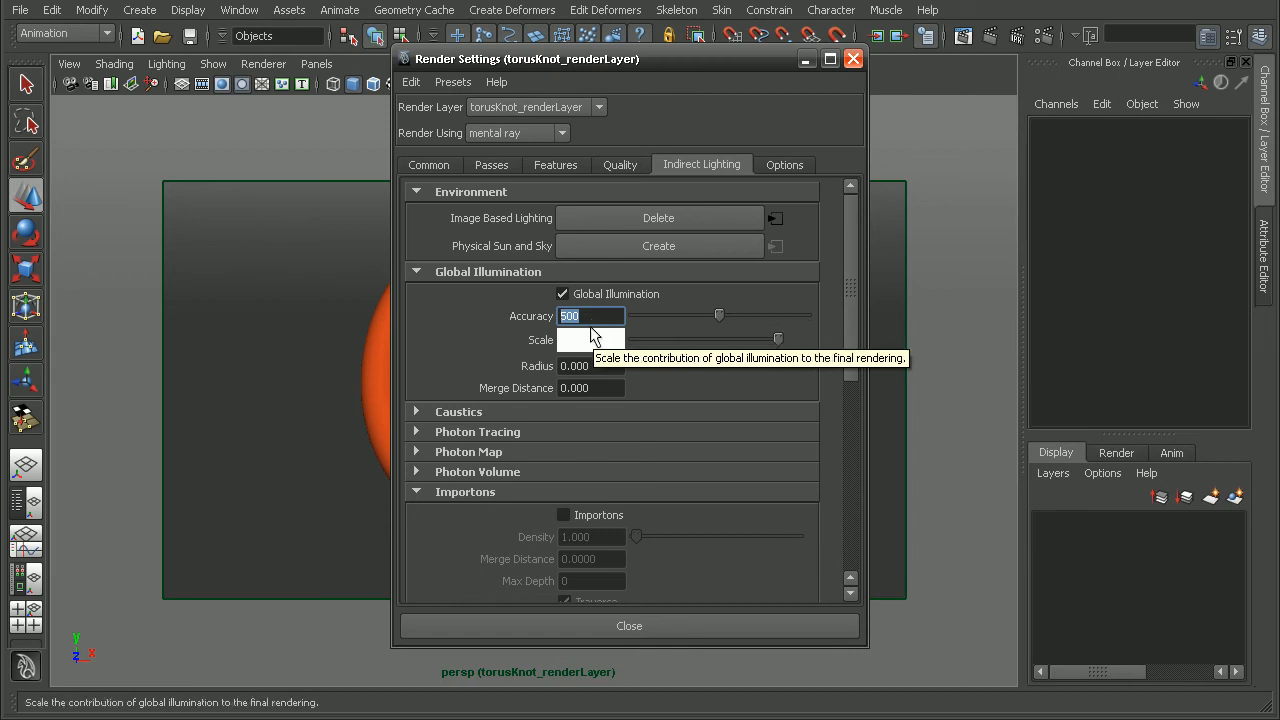
{"action": "left_click", "coordinate": [562, 294]}
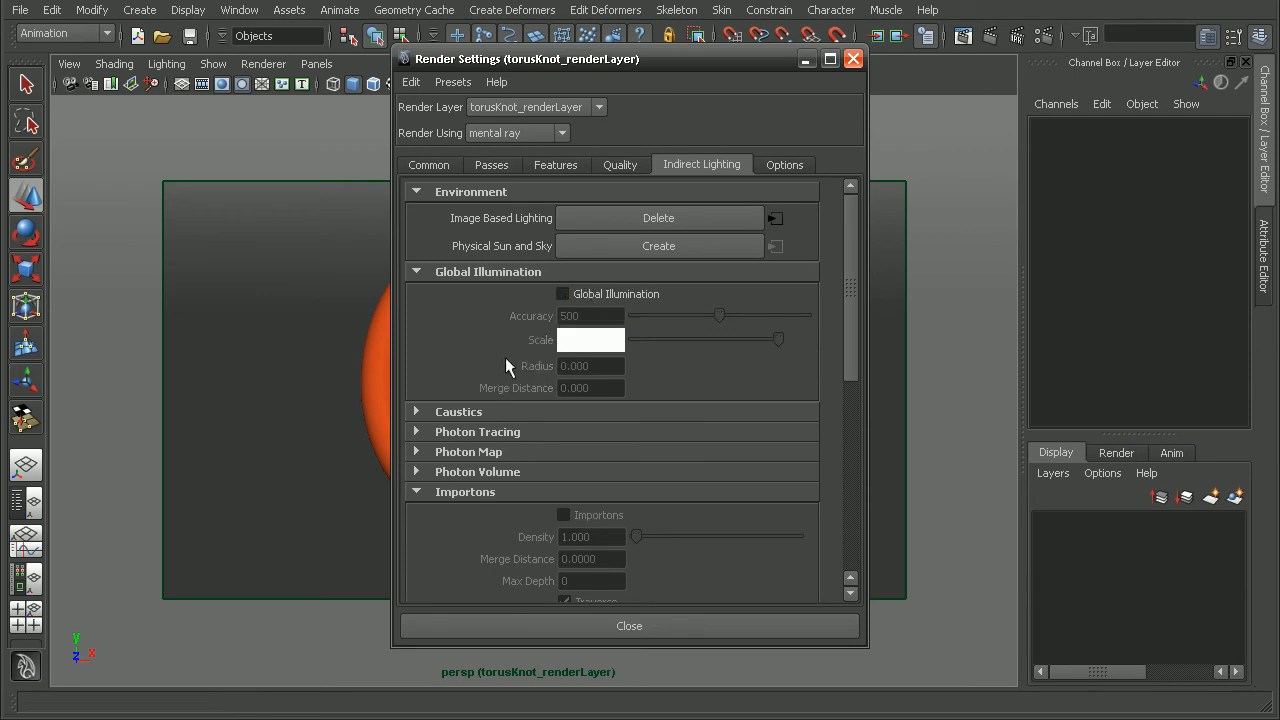
- Enable Caustics, then collapse the Caustics and Global Illumination sections
{"action": "left_click", "coordinate": [472, 411]}
{"action": "left_click", "coordinate": [562, 434]}
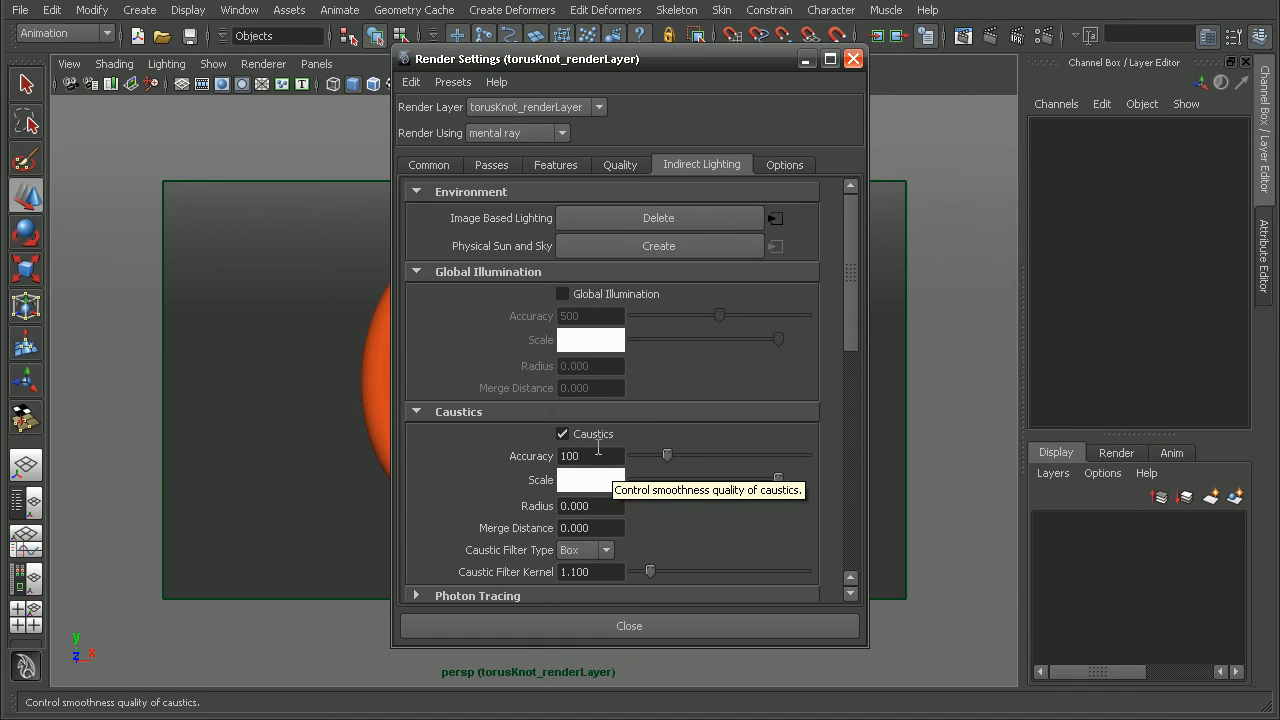
{"action": "left_click", "coordinate": [484, 411]}
{"action": "left_click", "coordinate": [592, 273]}
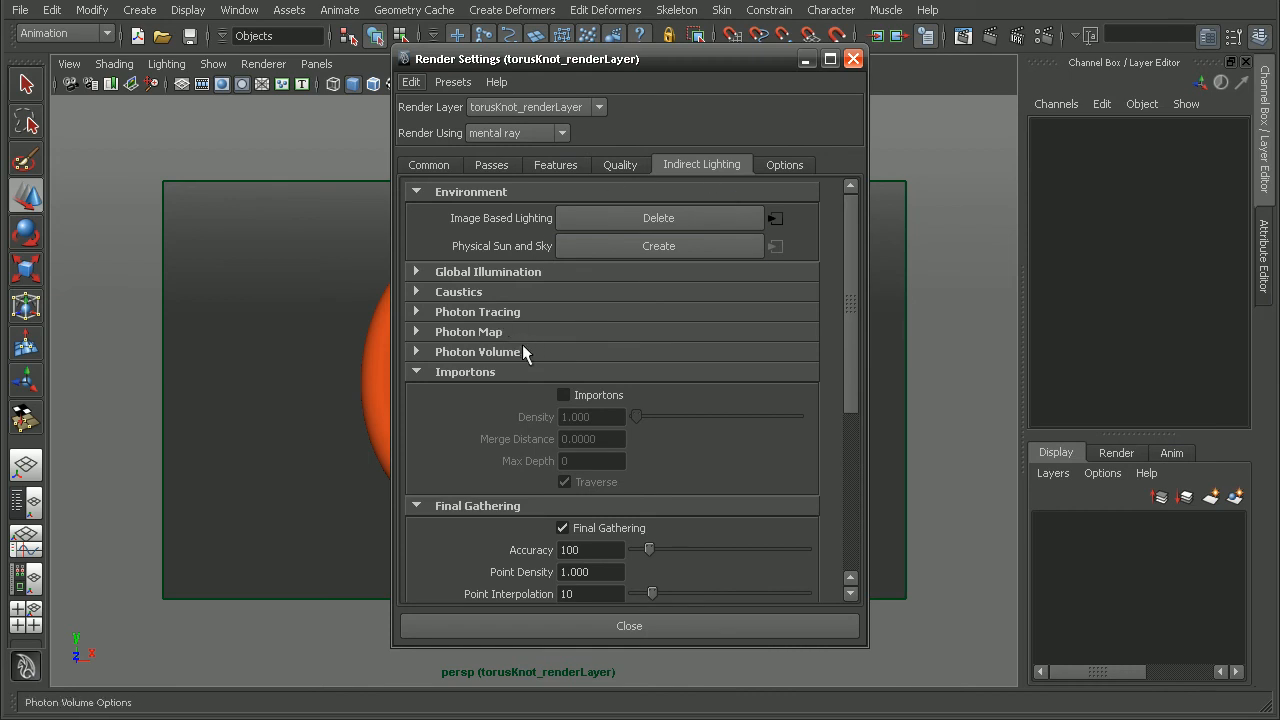
- Enable Importons, then collapse the Importons and Final Gathering sections
{"action": "left_click", "coordinate": [588, 394]}
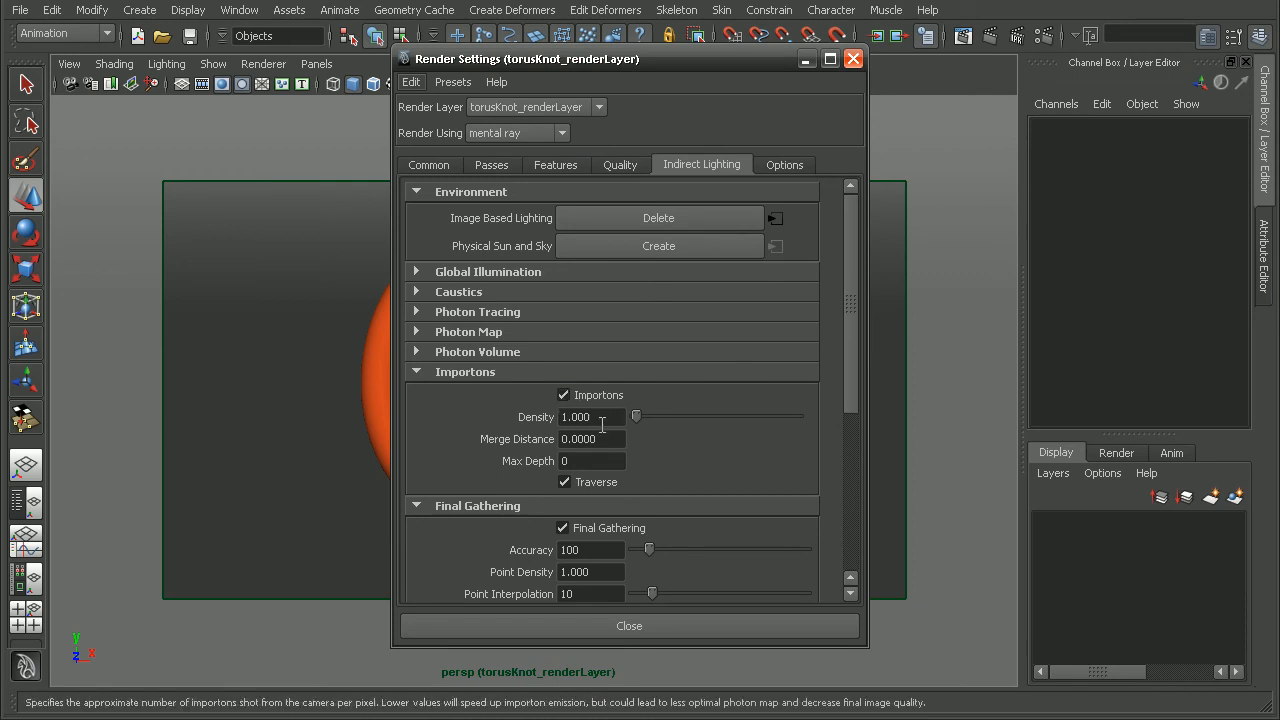
{"action": "left_click", "coordinate": [487, 372]}
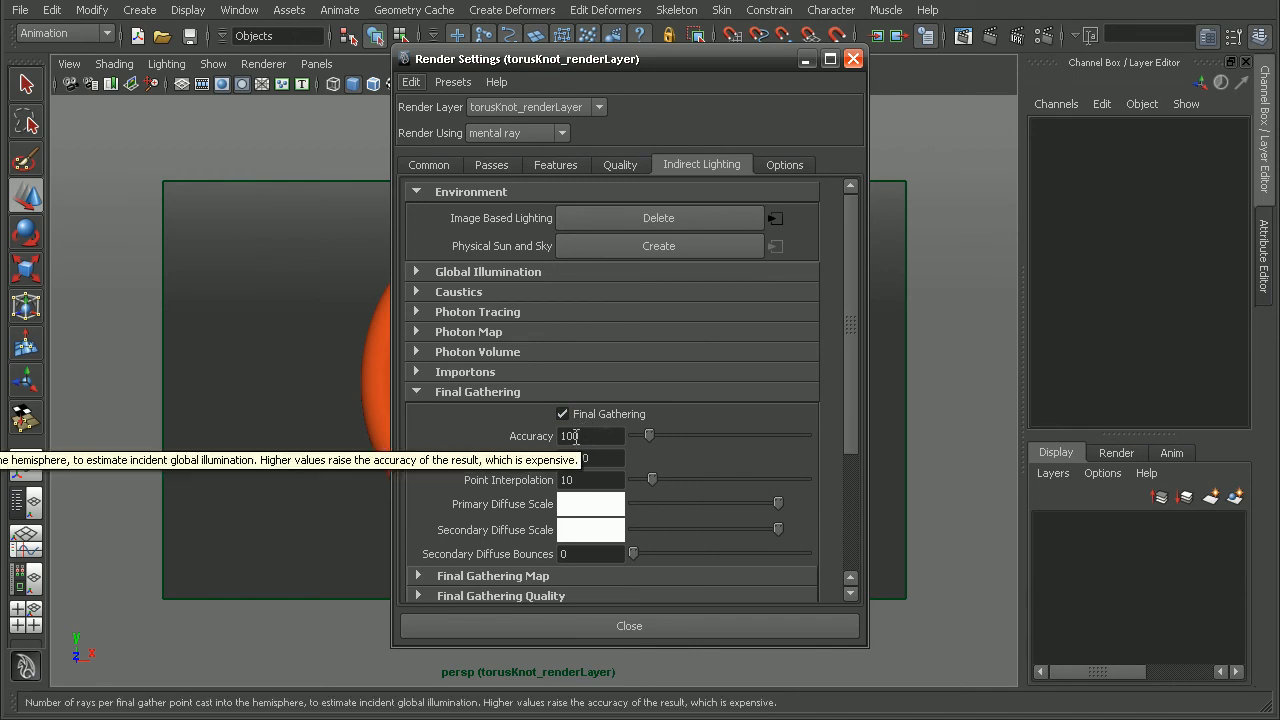
{"action": "left_click", "coordinate": [500, 390]}
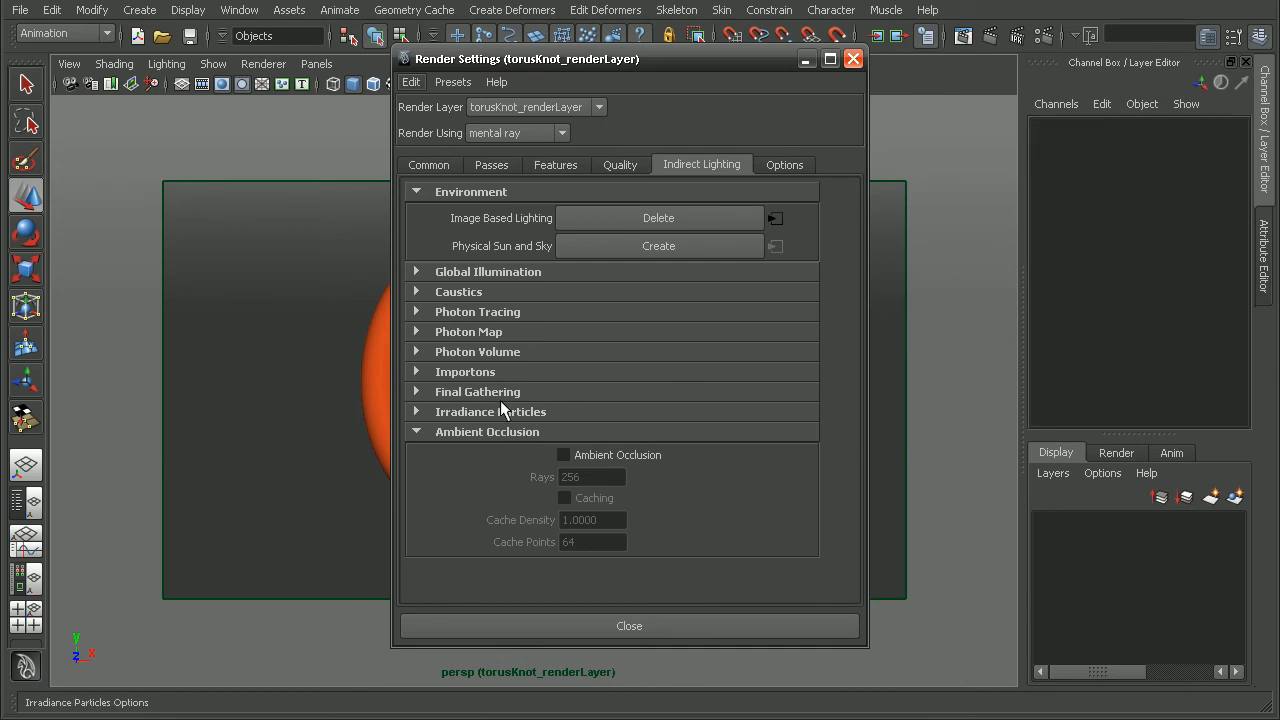
- Examine the Irradiance Particles options and close the render settings
{"action": "left_click", "coordinate": [561, 406]}
{"action": "left_click_drag", "start_coordinate": [853, 384], "coordinate": [853, 483]}
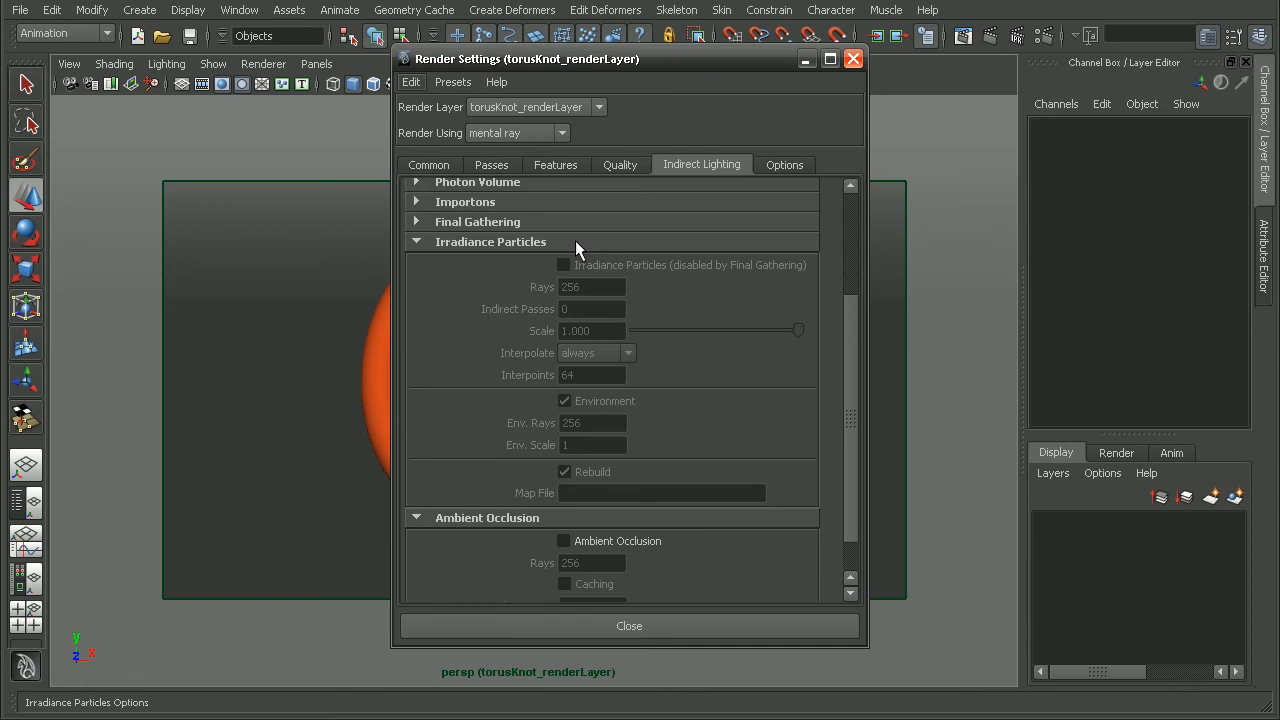
{"action": "left_click", "coordinate": [853, 58]}
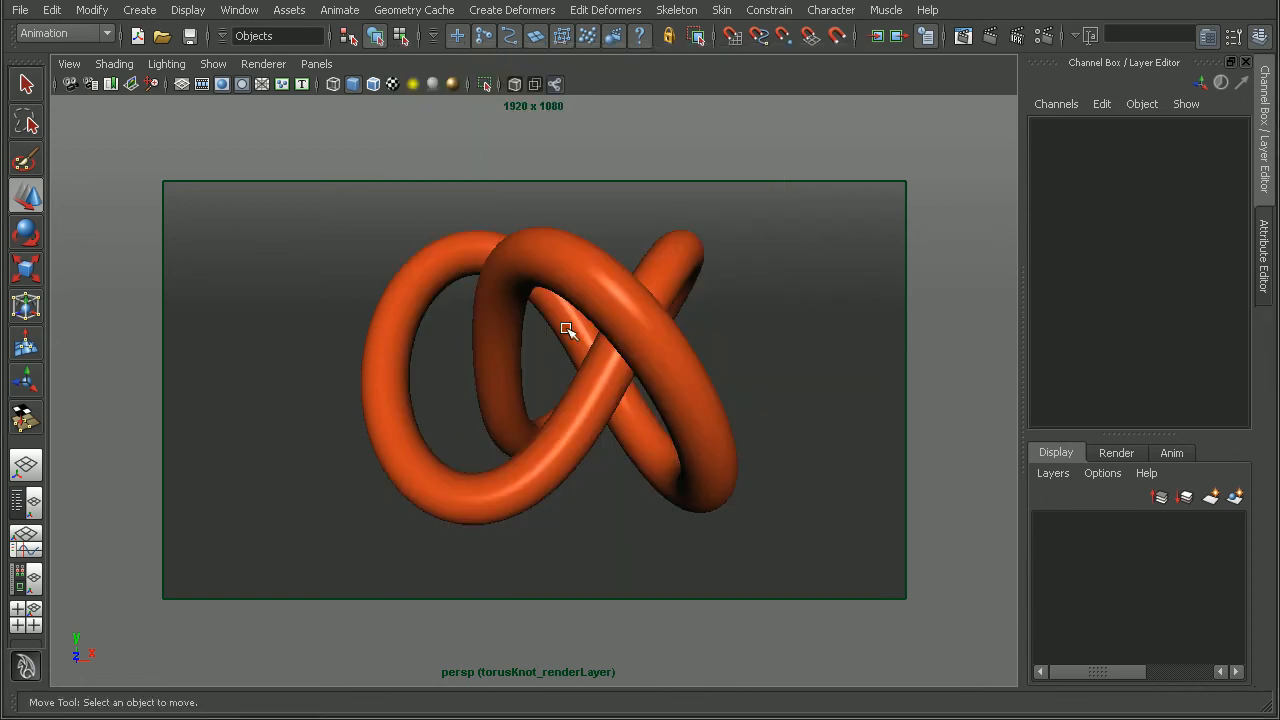
- Show the render layers and open the torusKnot_renderLayer image in the Render View, narrowing the window so the layer list stays accessible
{"action": "left_click", "coordinate": [1116, 453]}
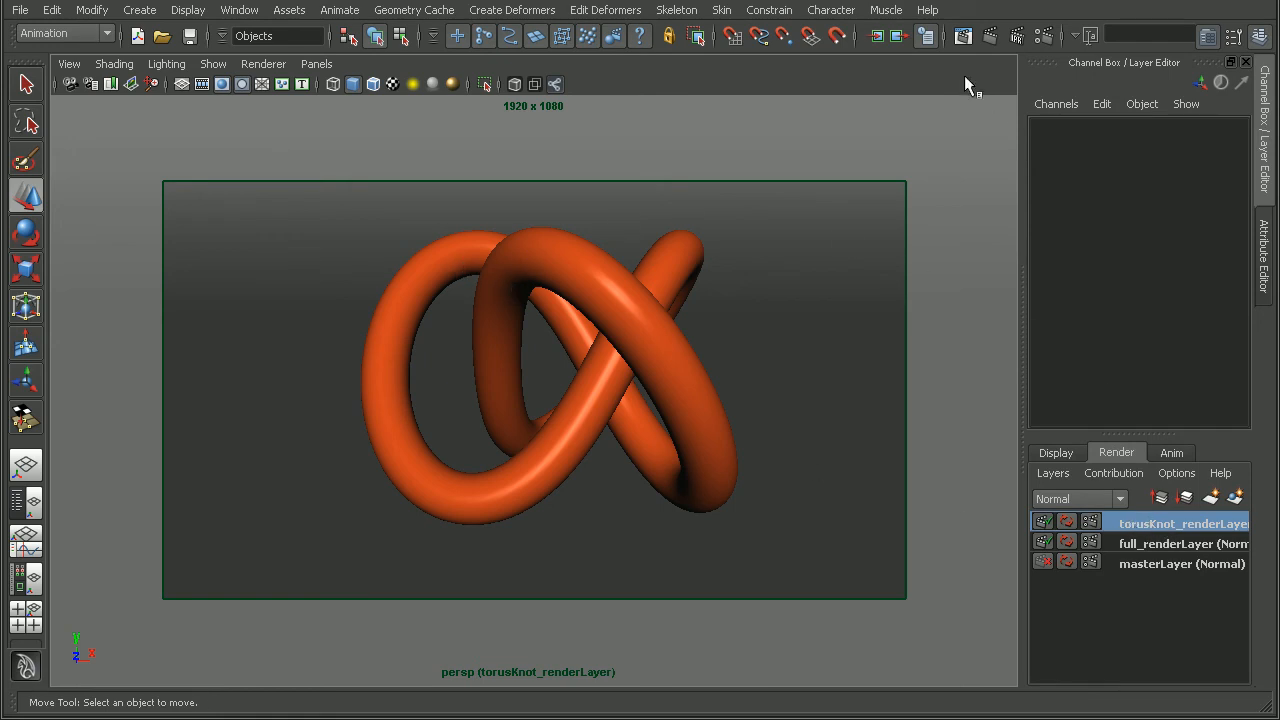
{"action": "left_click", "coordinate": [999, 39]}
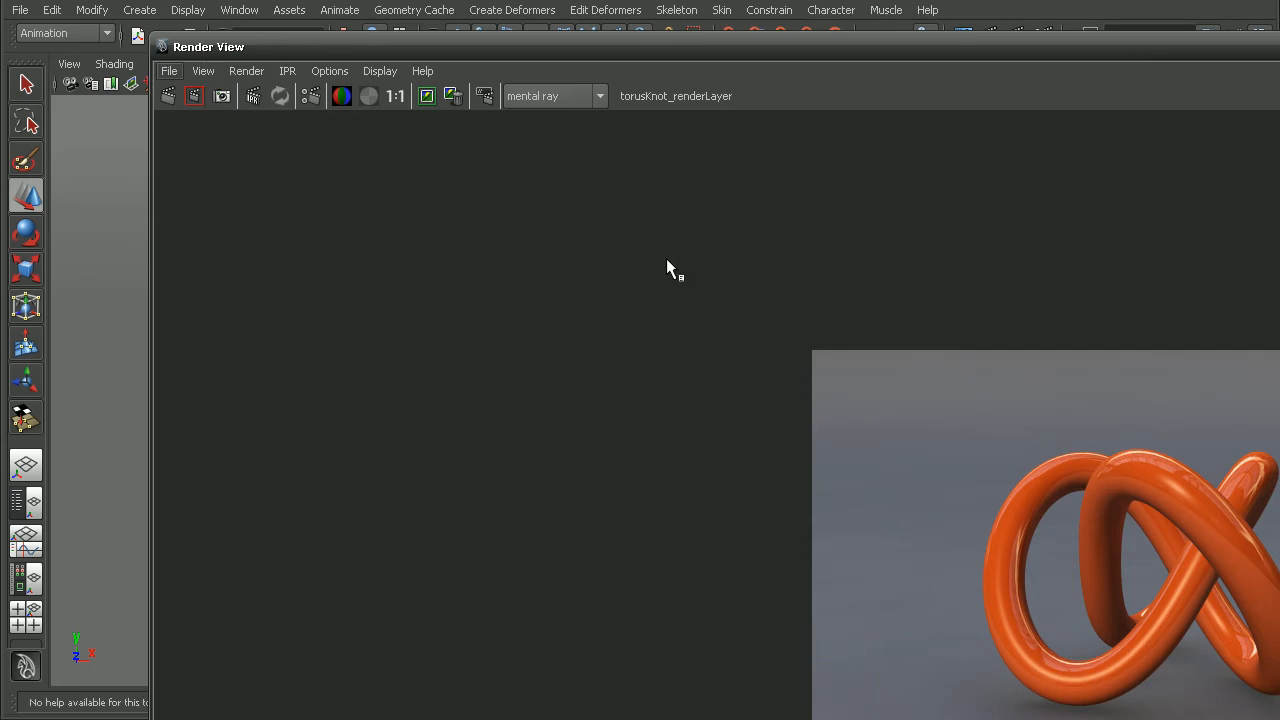
{"action": "left_click", "coordinate": [154, 30]}
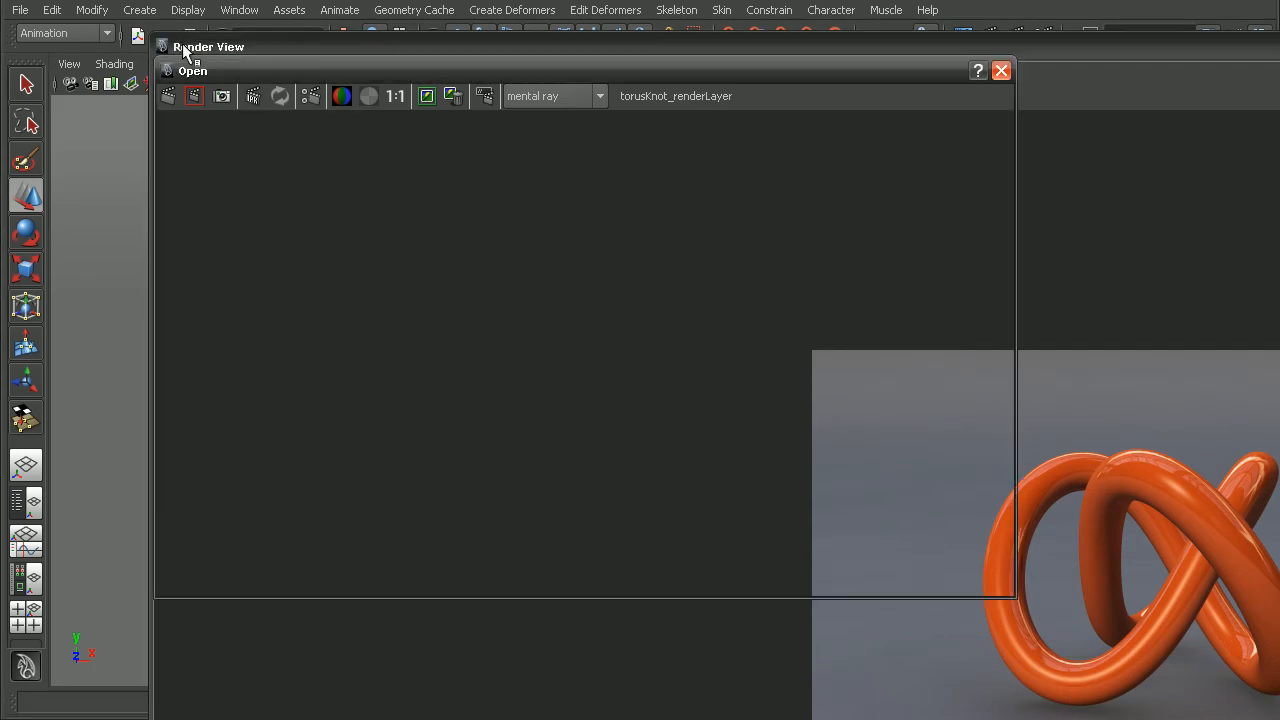
{"action": "left_click", "coordinate": [963, 573]}
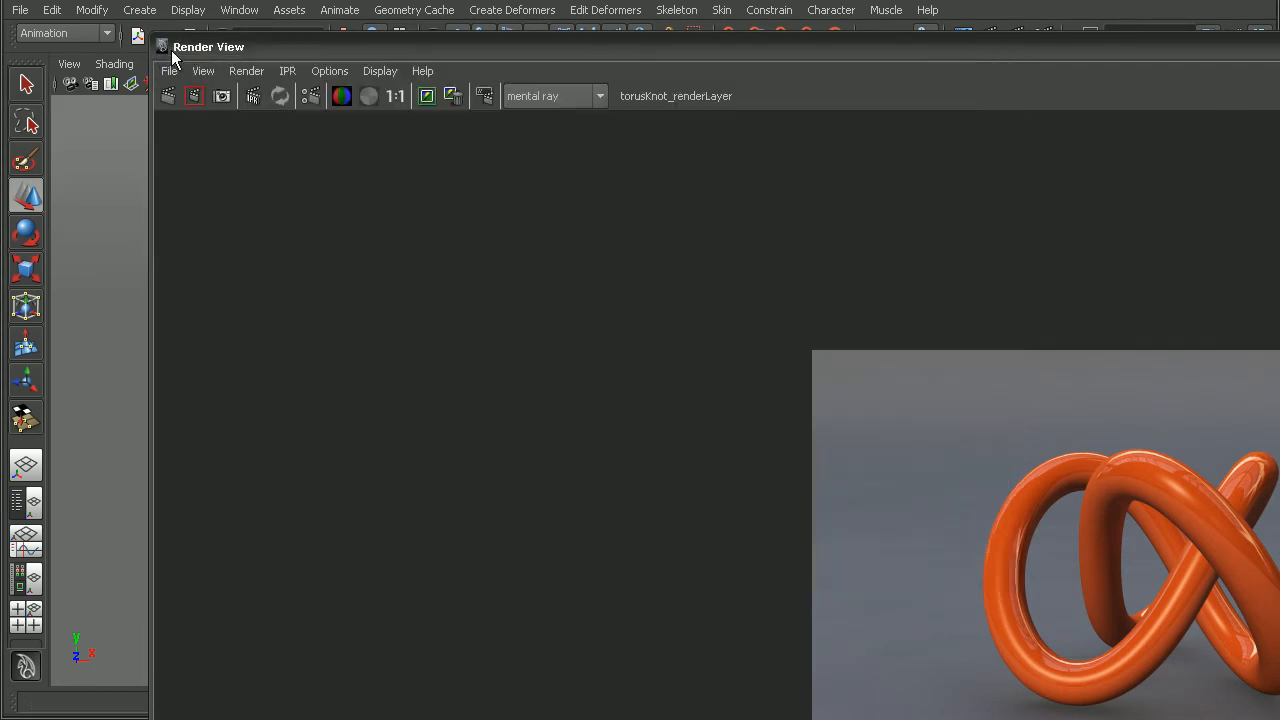
{"action": "left_click_drag", "start_coordinate": [202, 49], "coordinate": [1157, 467]}
{"action": "left_click_drag", "start_coordinate": [1254, 481], "coordinate": [277, 44]}
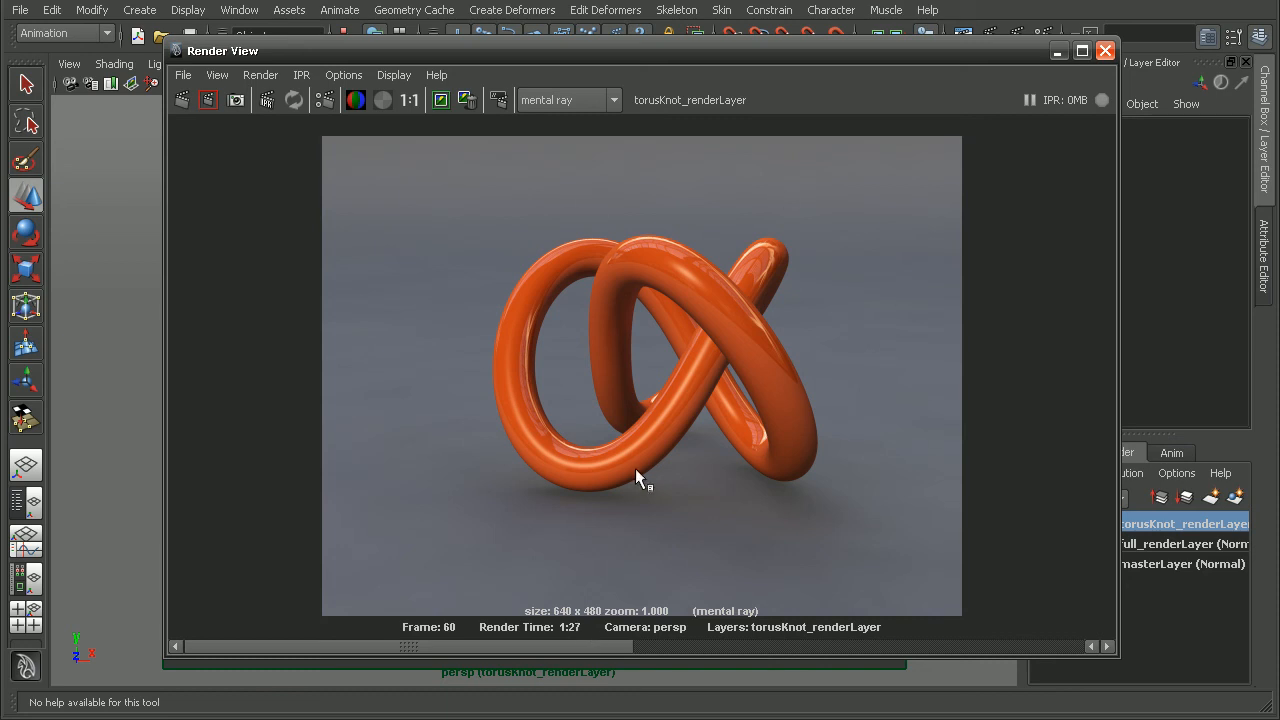
{"action": "left_click_drag", "start_coordinate": [1119, 166], "coordinate": [780, 171]}
- Close the Render View and compare full_renderLayer with torusKnot_renderLayer in the viewport, ending on full_renderLayer
{"action": "left_click", "coordinate": [1160, 545]}
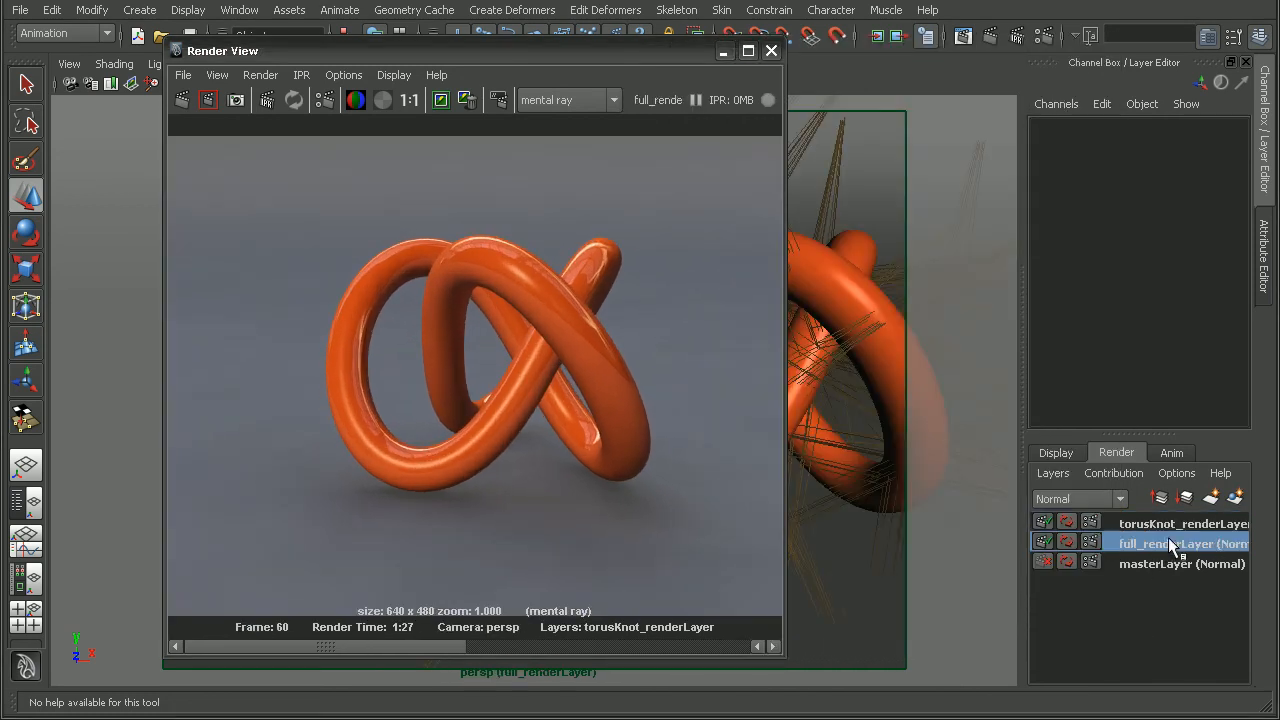
{"action": "left_click", "coordinate": [771, 50]}
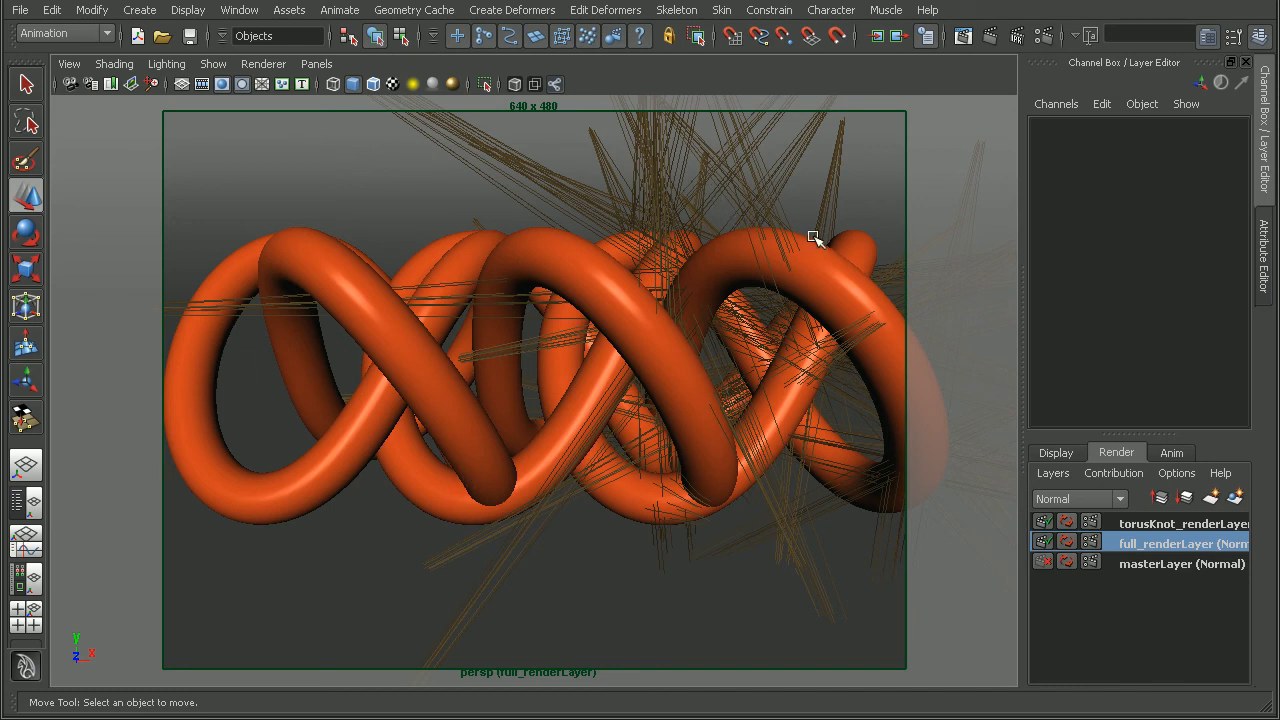
{"action": "left_click", "coordinate": [1162, 525]}
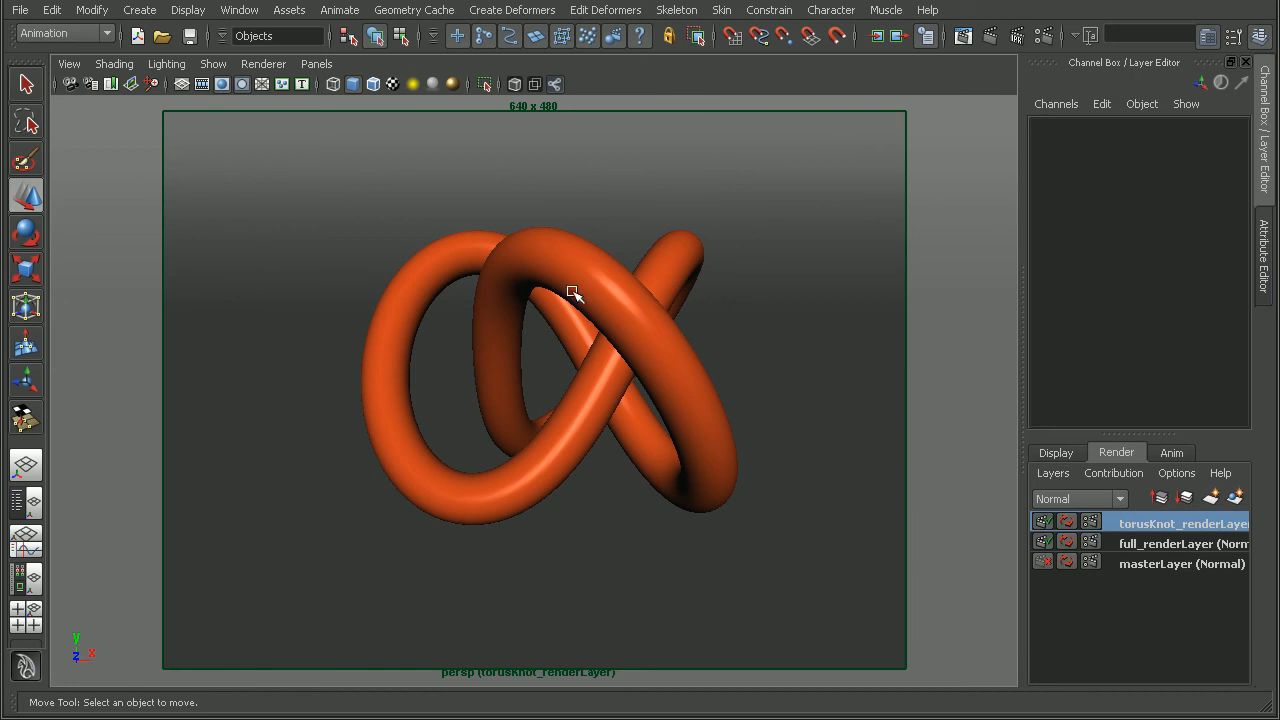
{"action": "left_click", "coordinate": [1170, 541]}
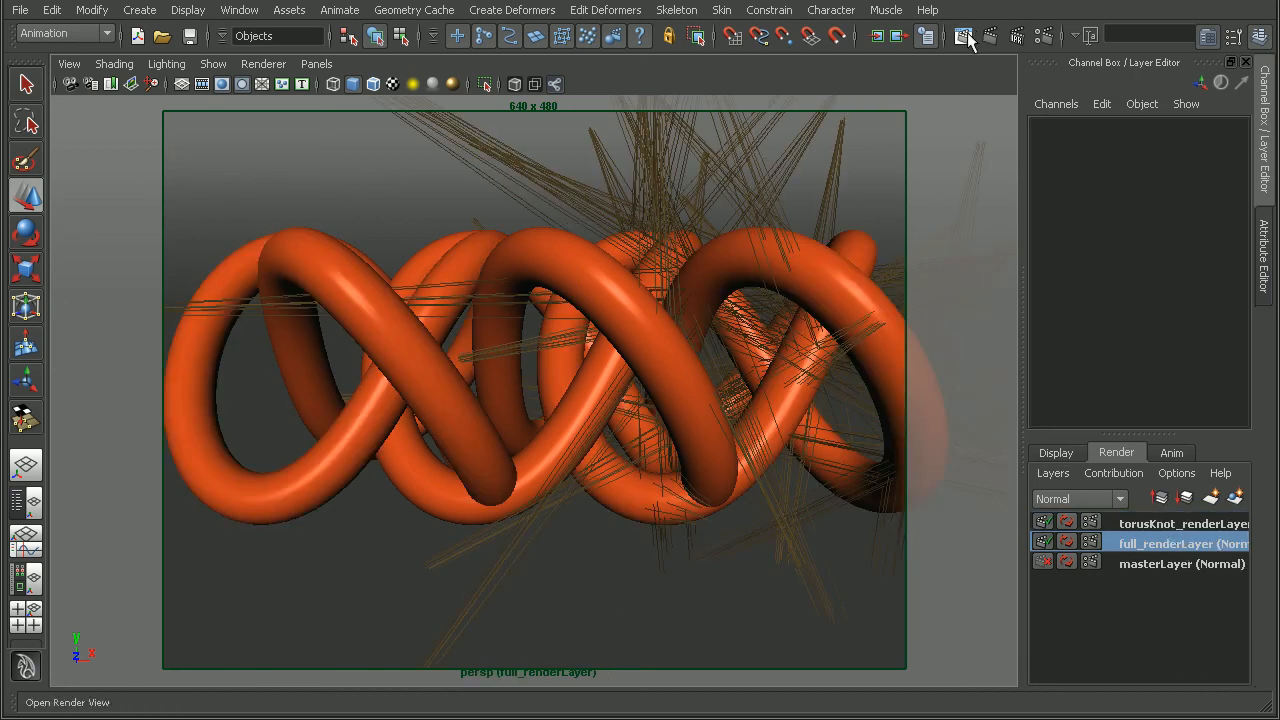
- Render full_renderLayer with mental ray in the Render View
{"action": "left_click", "coordinate": [697, 36]}
{"action": "left_click_drag", "start_coordinate": [660, 48], "coordinate": [855, 48]}
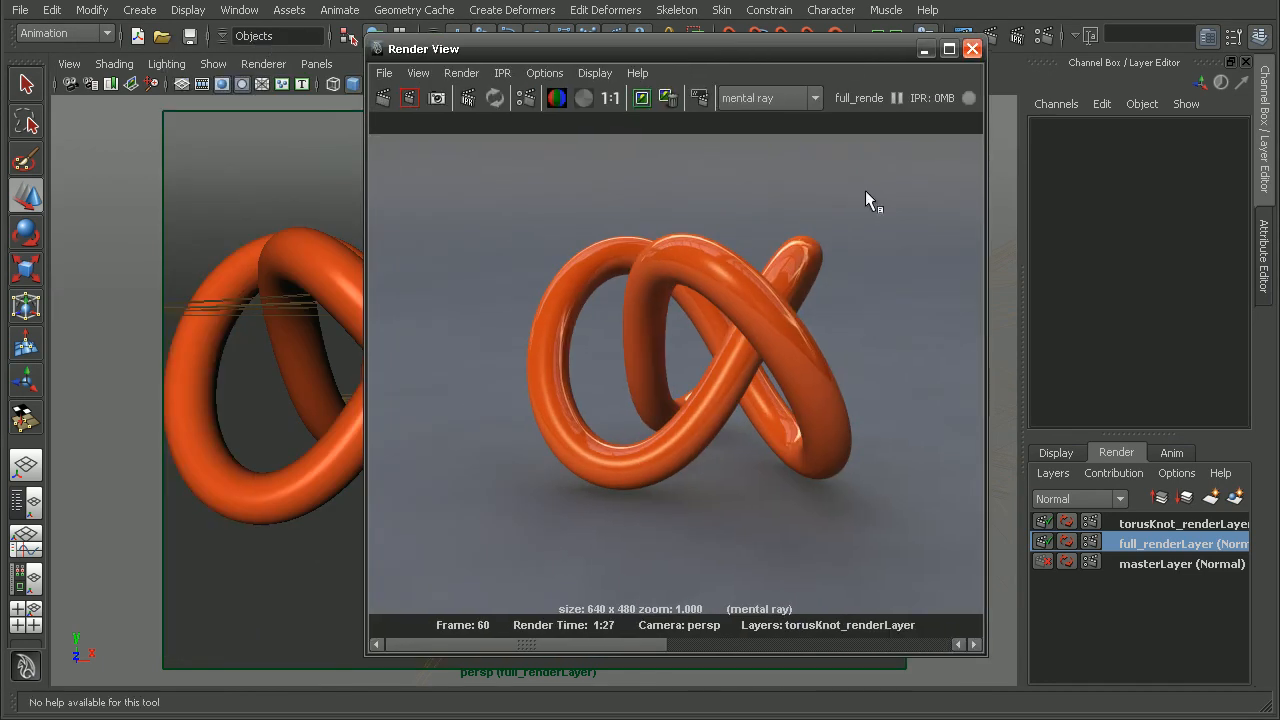
{"action": "left_click", "coordinate": [385, 99]}
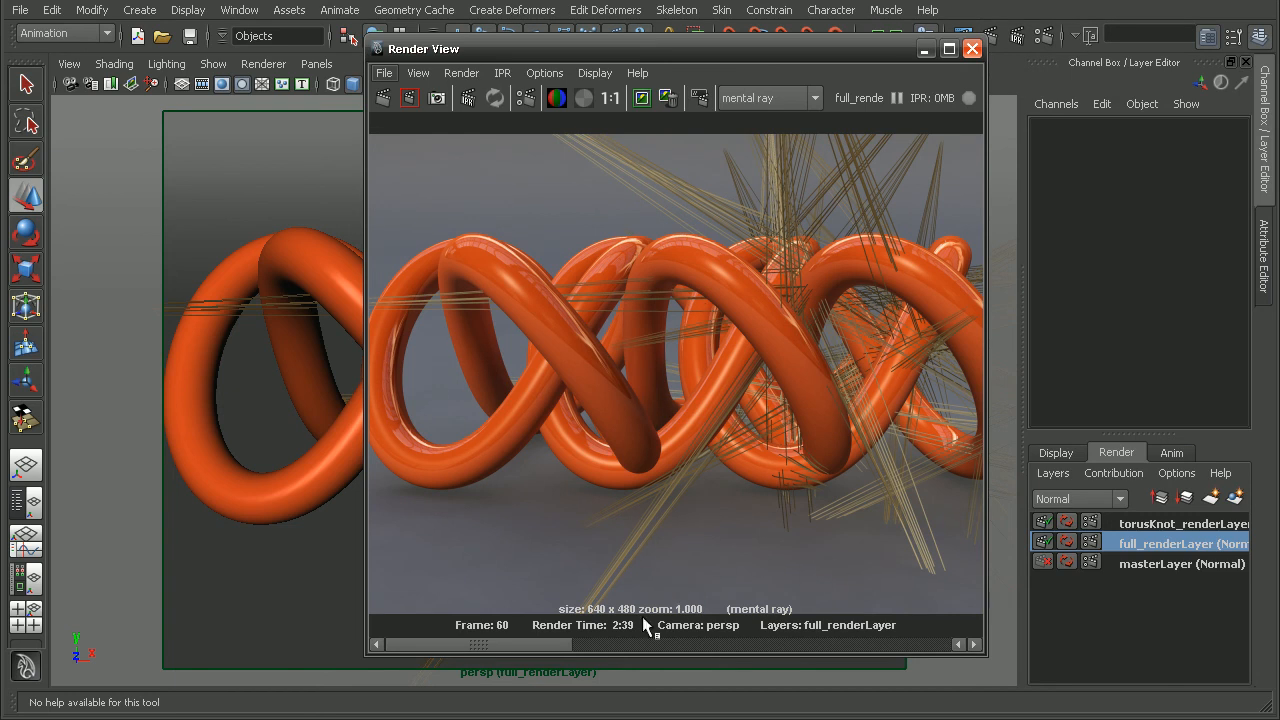
- Compare the stored torusKnot_renderLayer and full_renderLayer renders, then close the Render View
{"action": "left_click_drag", "start_coordinate": [555, 641], "coordinate": [675, 643]}
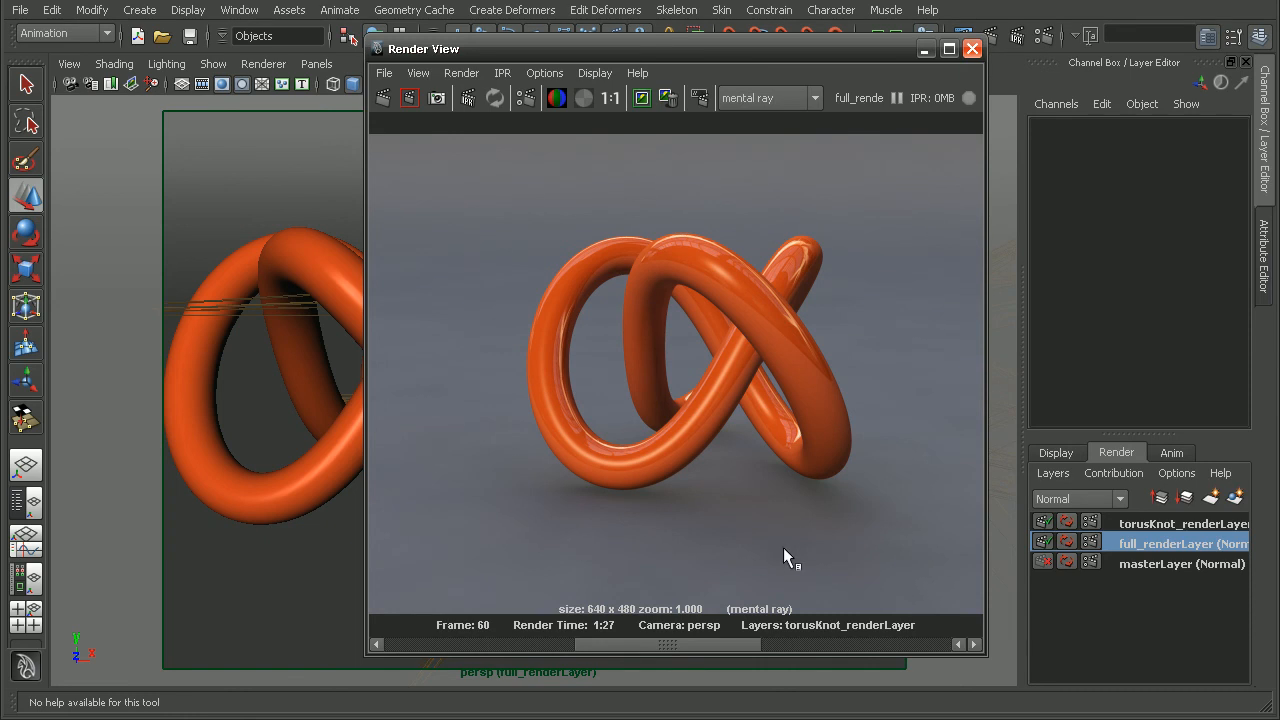
{"action": "left_click_drag", "start_coordinate": [629, 647], "coordinate": [514, 645]}
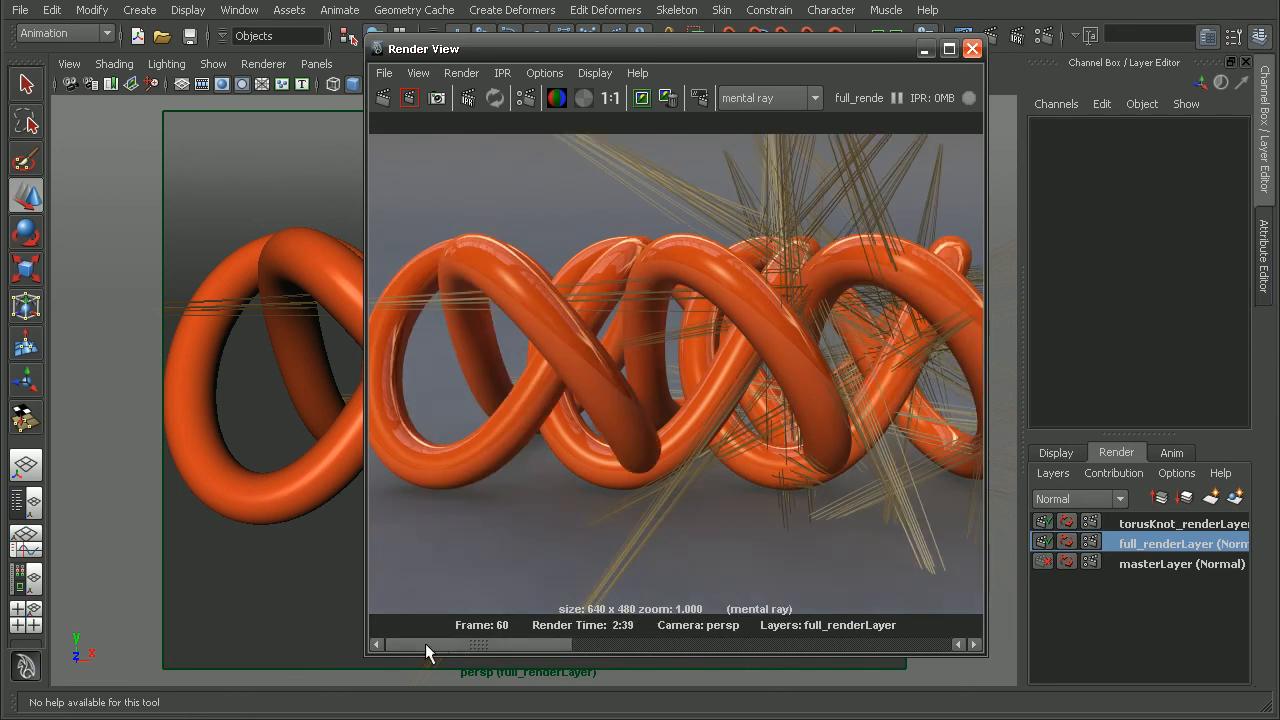
{"action": "left_click_drag", "start_coordinate": [680, 50], "coordinate": [577, 51]}
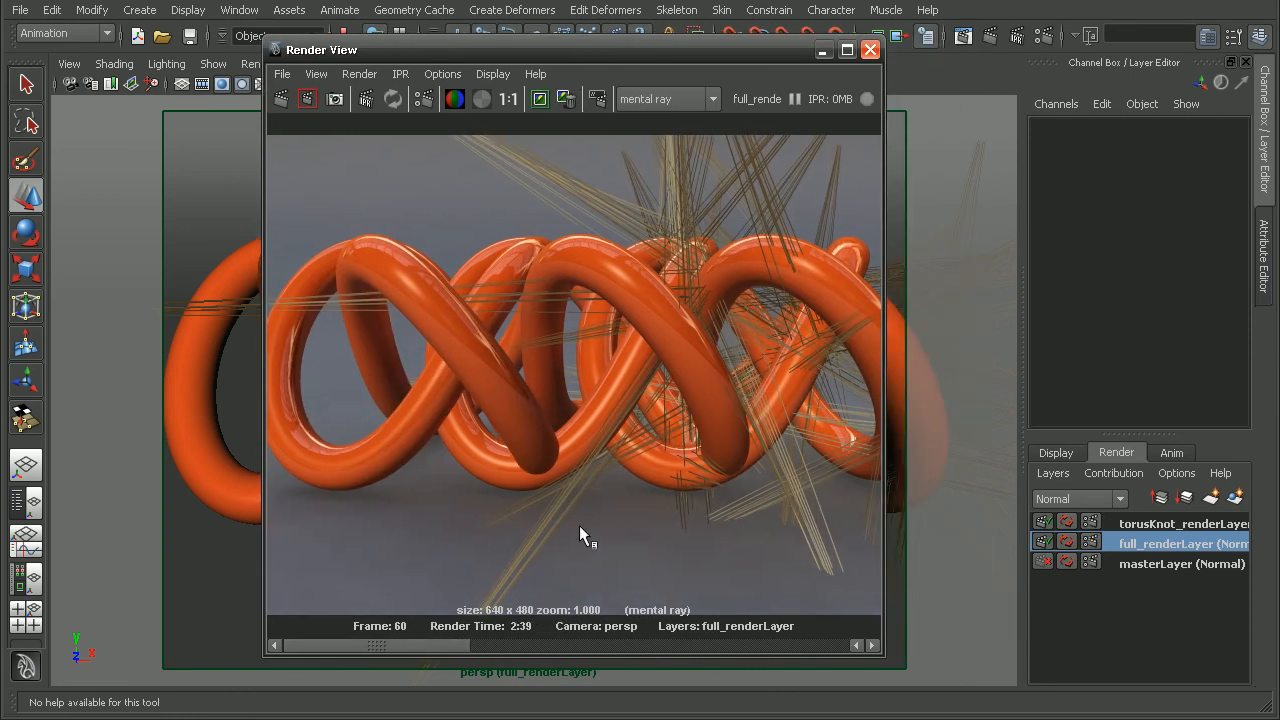
{"action": "left_click", "coordinate": [870, 50]}
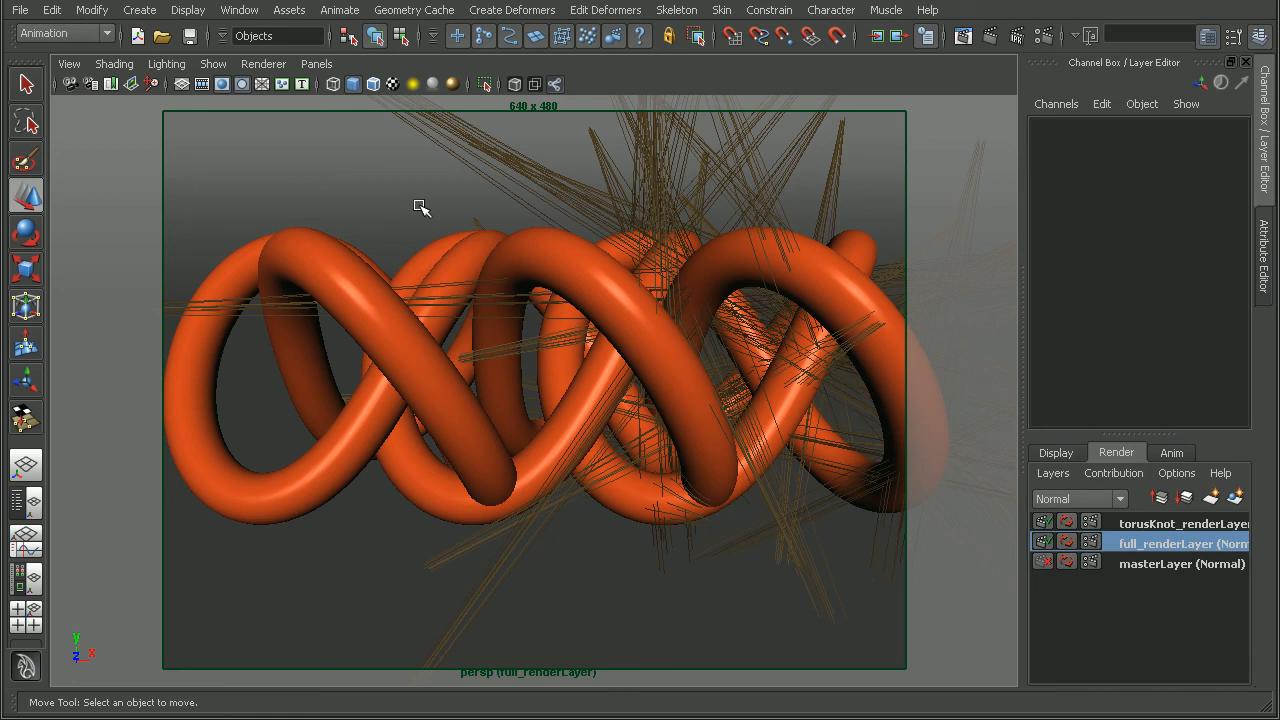
- Cycle through torusKnot_renderLayer, full_renderLayer and masterLayer to compare their contents, ending on torusKnot_renderLayer
{"action": "left_click", "coordinate": [1140, 523]}
{"action": "left_click", "coordinate": [1142, 543]}
{"action": "left_click", "coordinate": [1143, 563]}
{"action": "left_click", "coordinate": [1140, 523]}
{"action": "left_click", "coordinate": [1140, 543]}
{"action": "left_click", "coordinate": [1141, 561]}
{"action": "left_click", "coordinate": [1140, 543]}
{"action": "left_click", "coordinate": [1140, 523]}
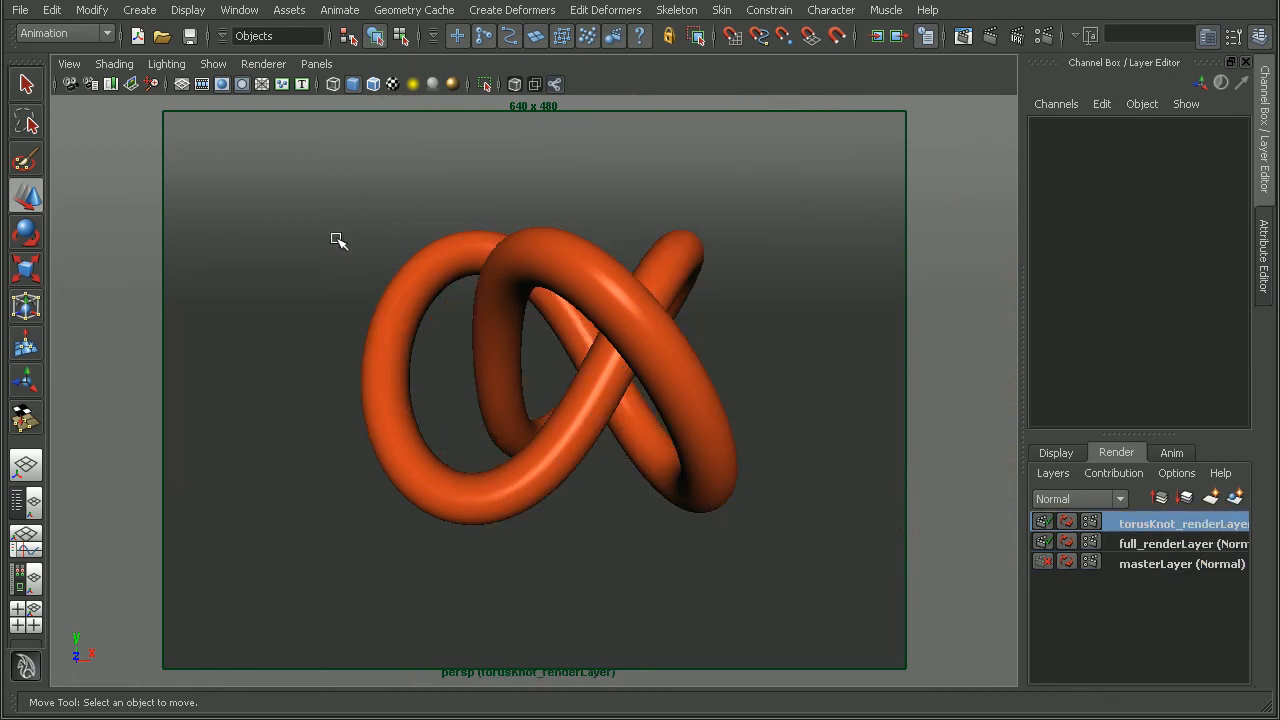